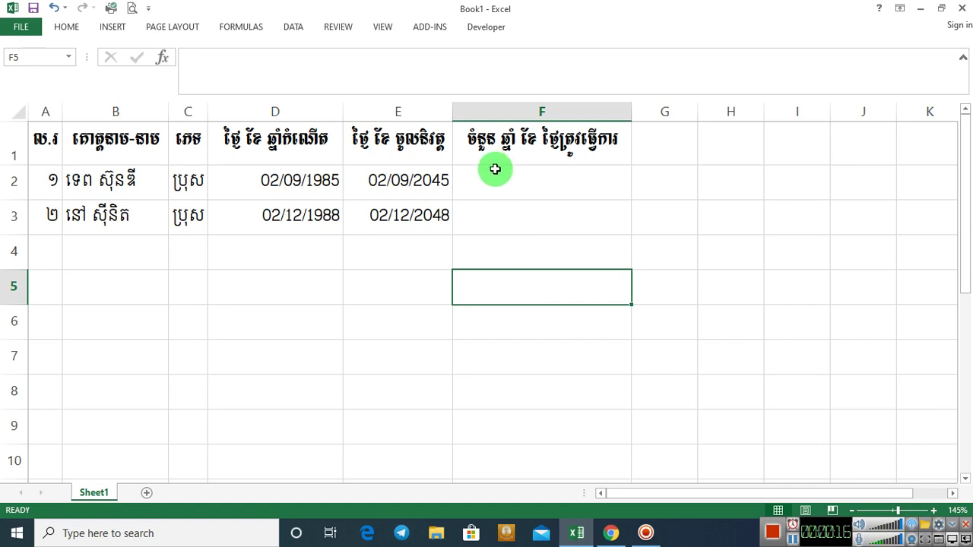
# - Clear the retirement dates of both people in cells E2:E3
pyautogui.moveTo(412, 187); pyautogui.dragTo(419, 216)
pyautogui.press('Delete')
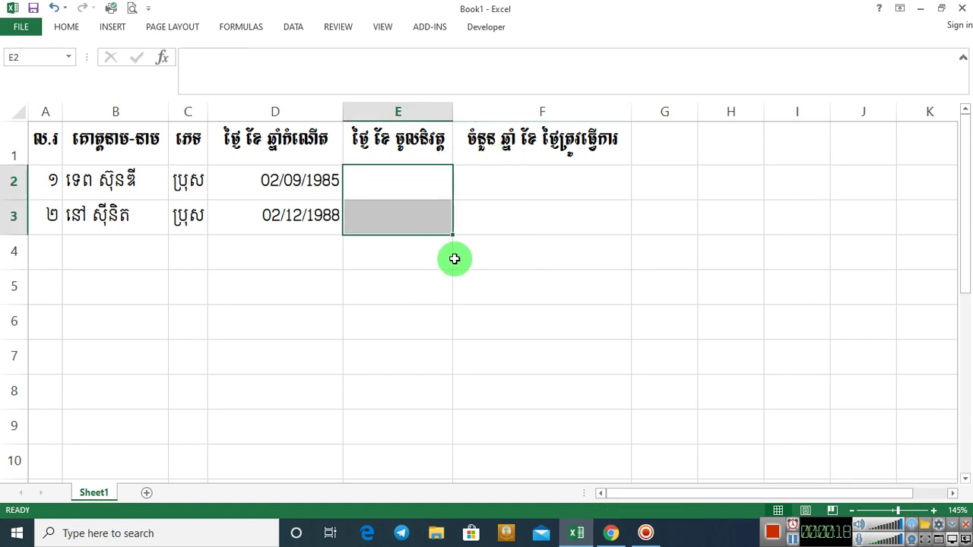
pyautogui.click(457, 275)
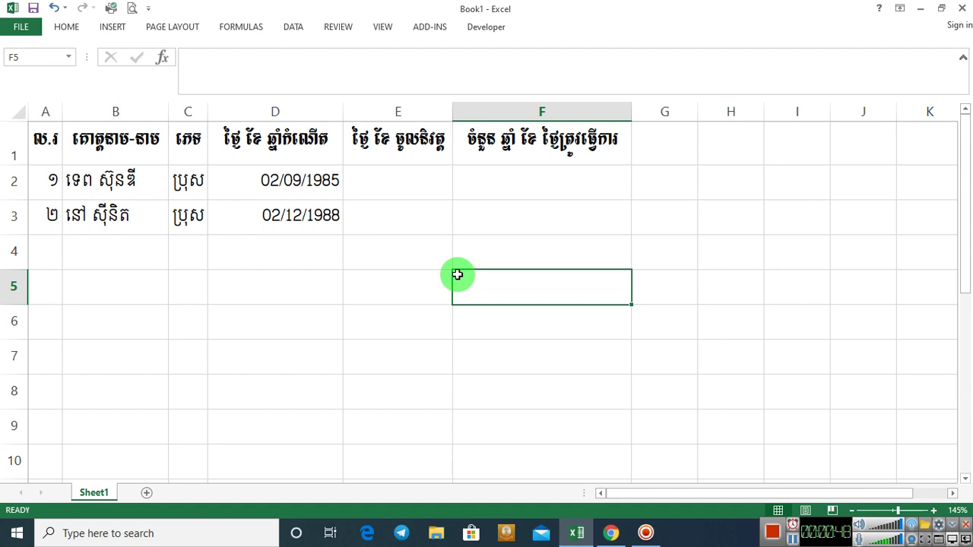
# - Enter =Today() in cell C4 as plain text by prefixing it with an apostrophe
pyautogui.click(183, 251)
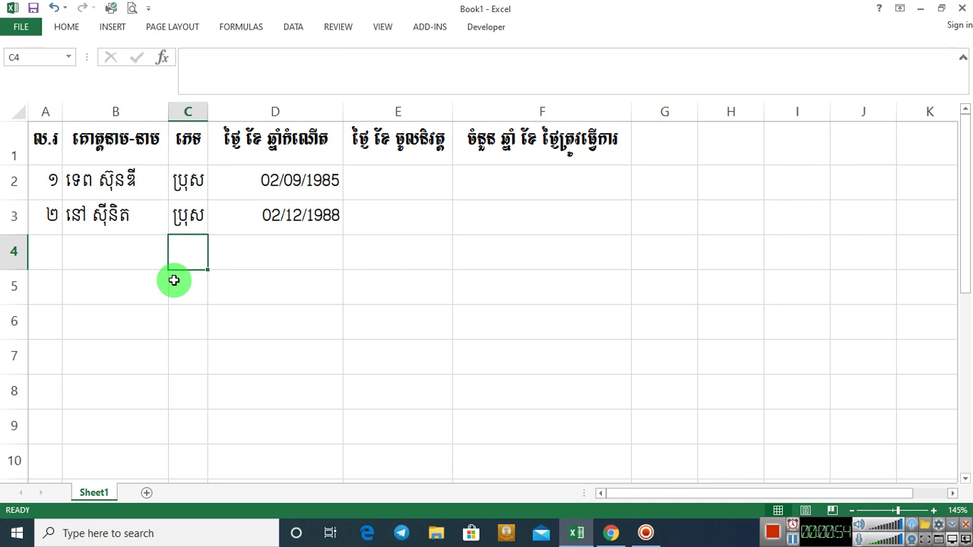
pyautogui.write('=Today()')
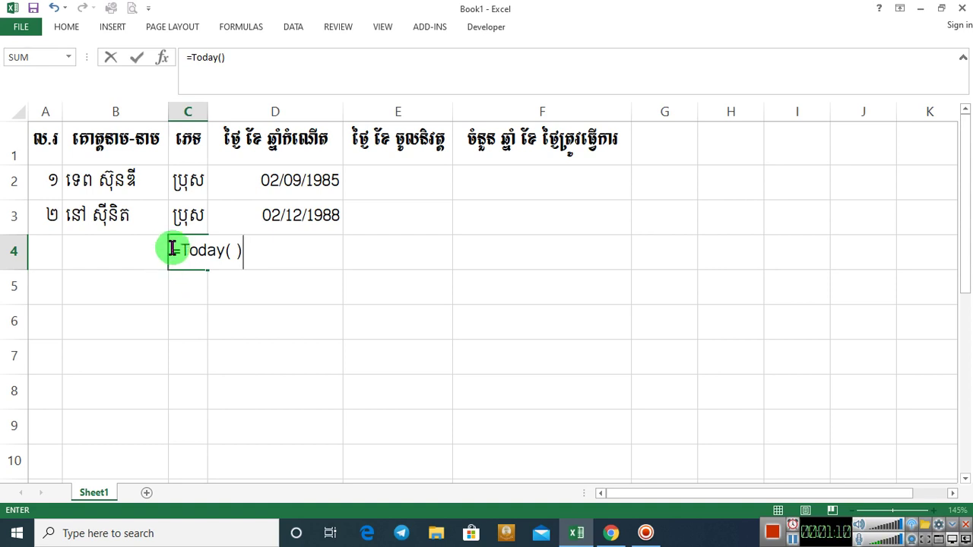
pyautogui.click(174, 252)
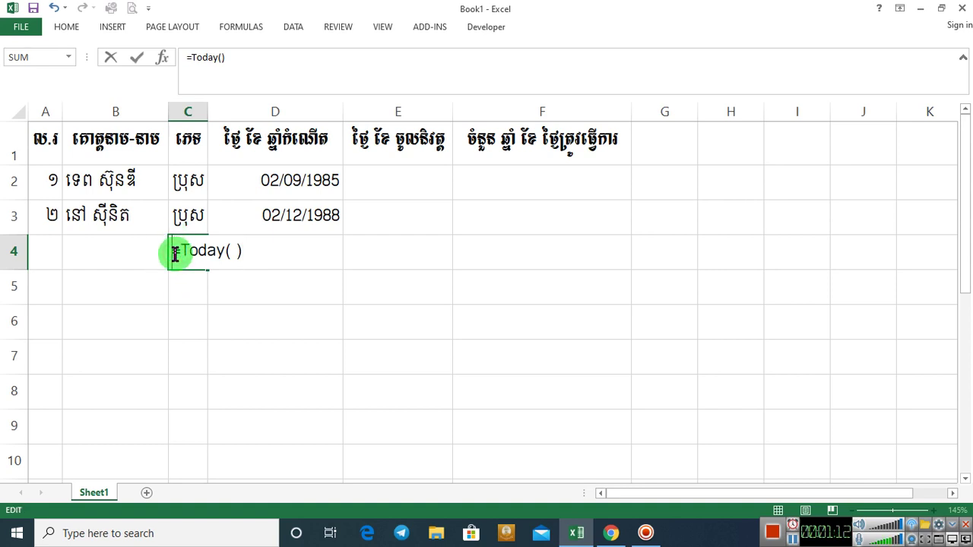
pyautogui.write("'")
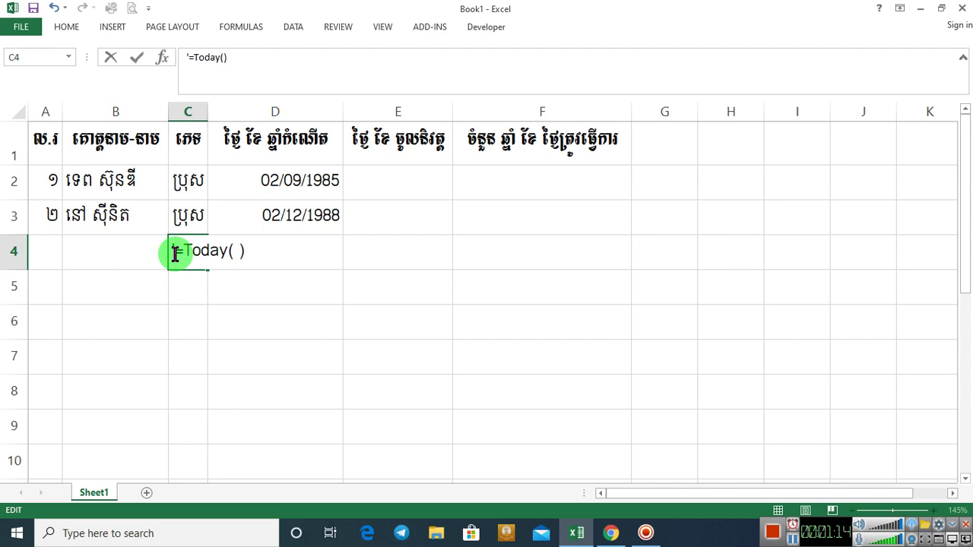
pyautogui.press('Return')
# - Enter the syntax note =Datedif(Start_Date,End_Date,Unit) in cell C5 as plain text with a leading apostrophe
pyautogui.write('=')
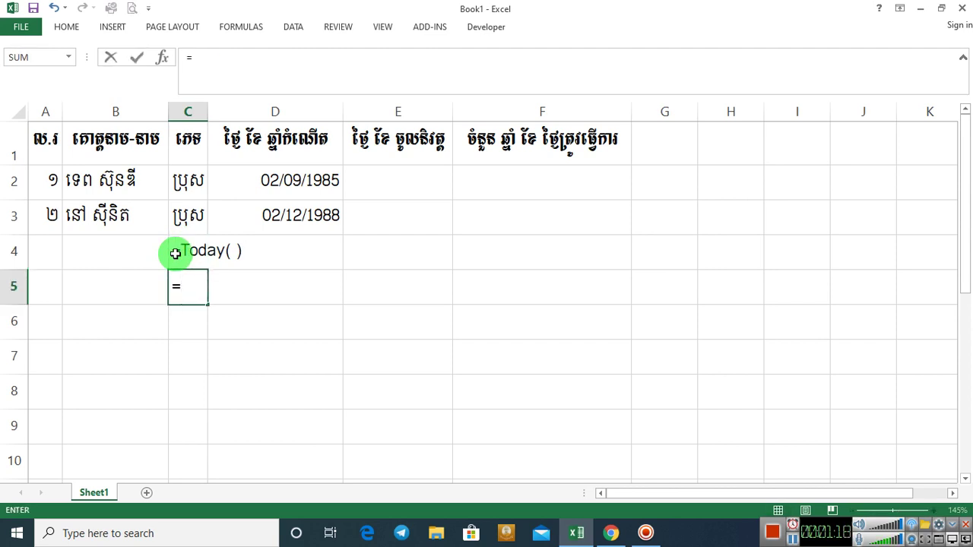
pyautogui.write('Datedif')
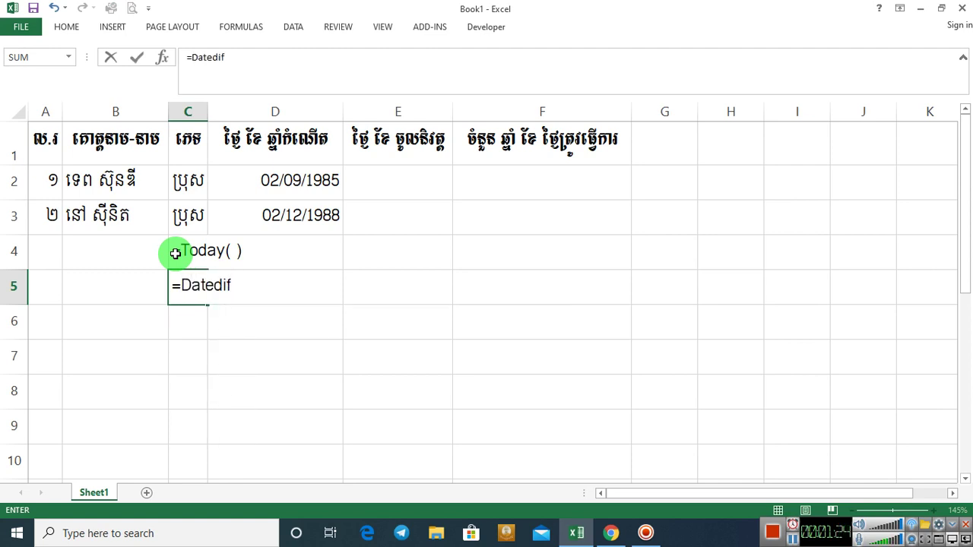
pyautogui.write('(')
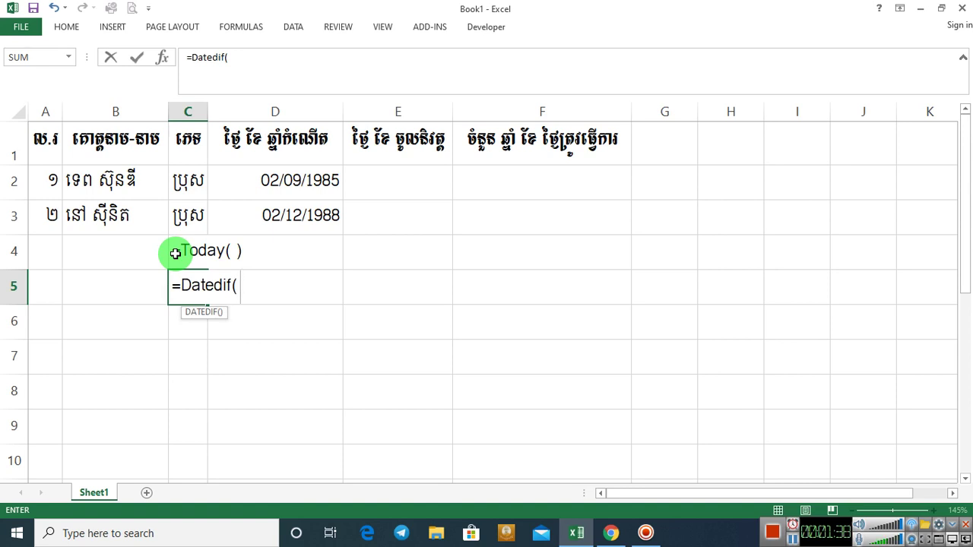
pyautogui.write('Start')
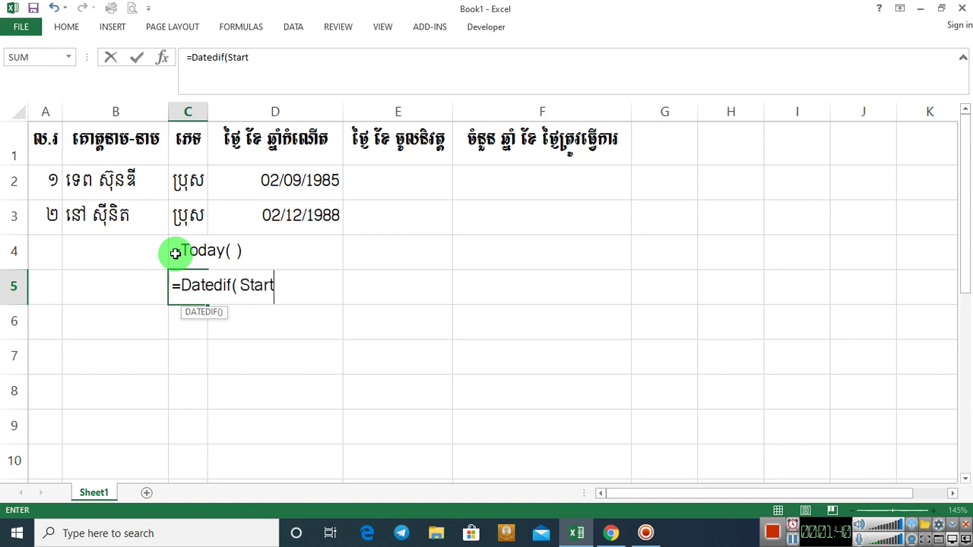
pyautogui.write('_Date')
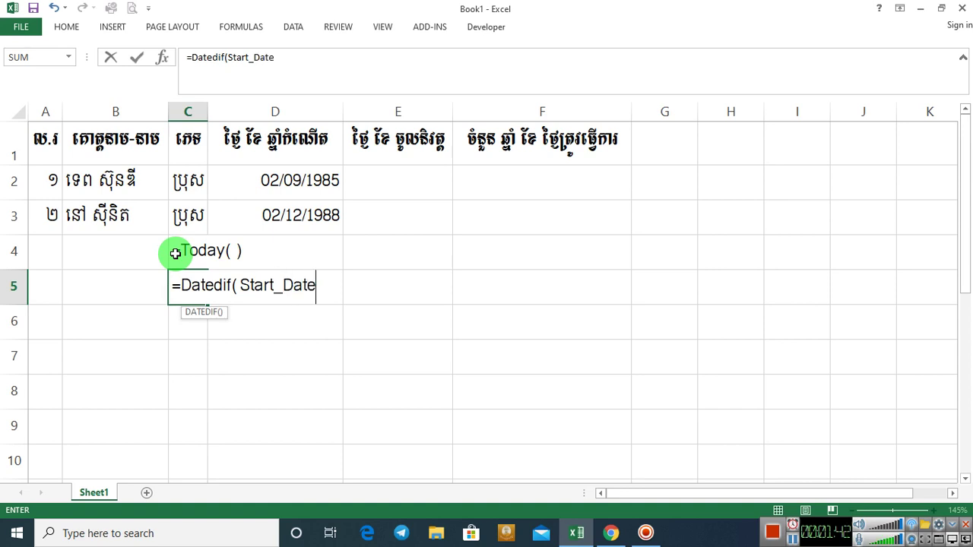
pyautogui.write(',E')
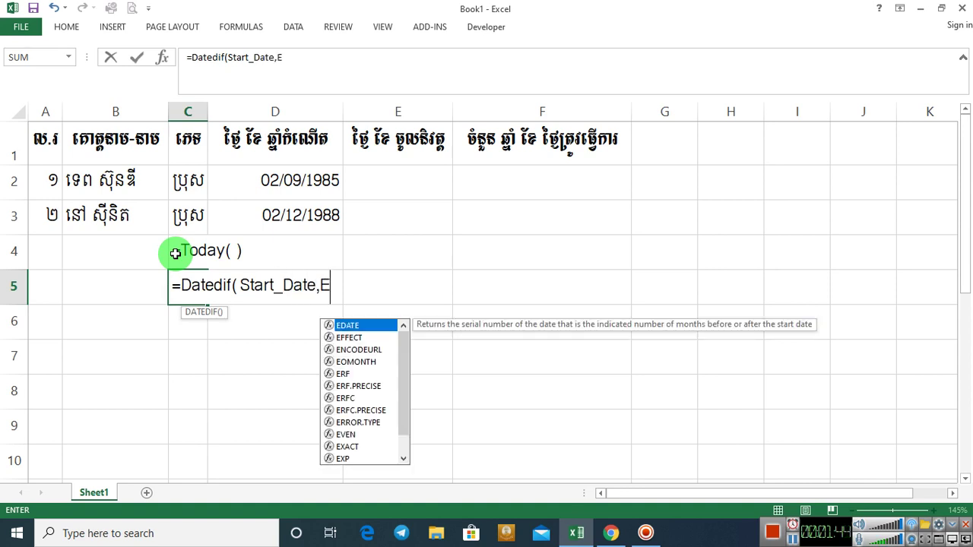
pyautogui.write('nd_Da')
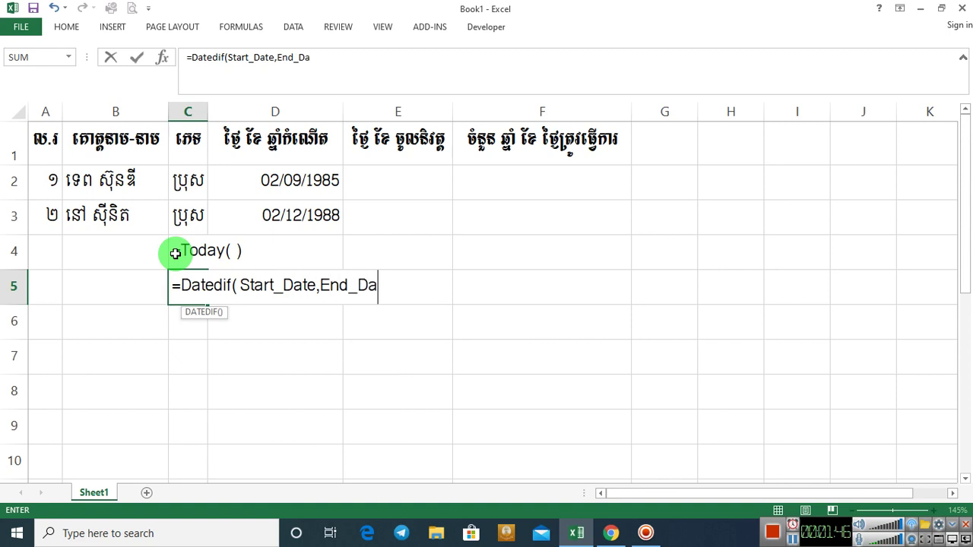
pyautogui.write('te,Unit)')
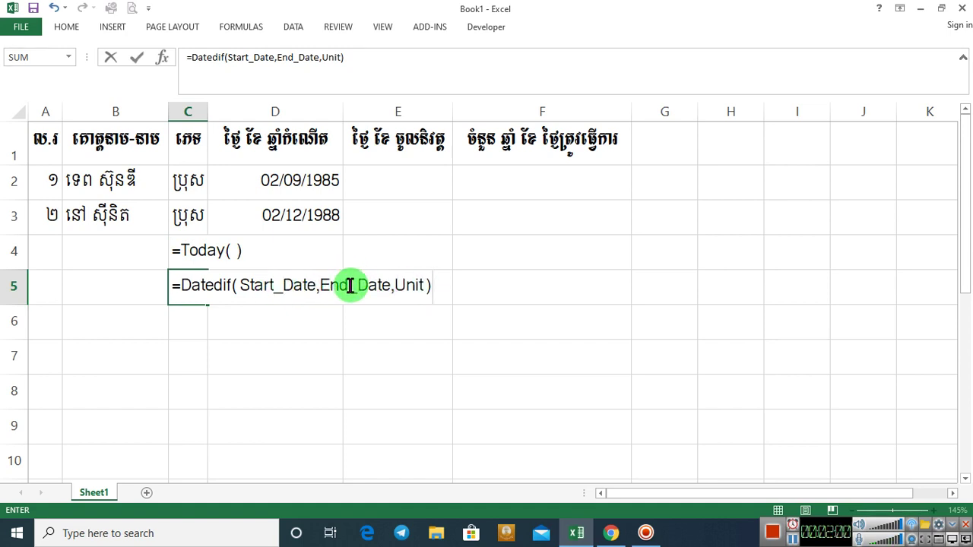
pyautogui.click(172, 285)
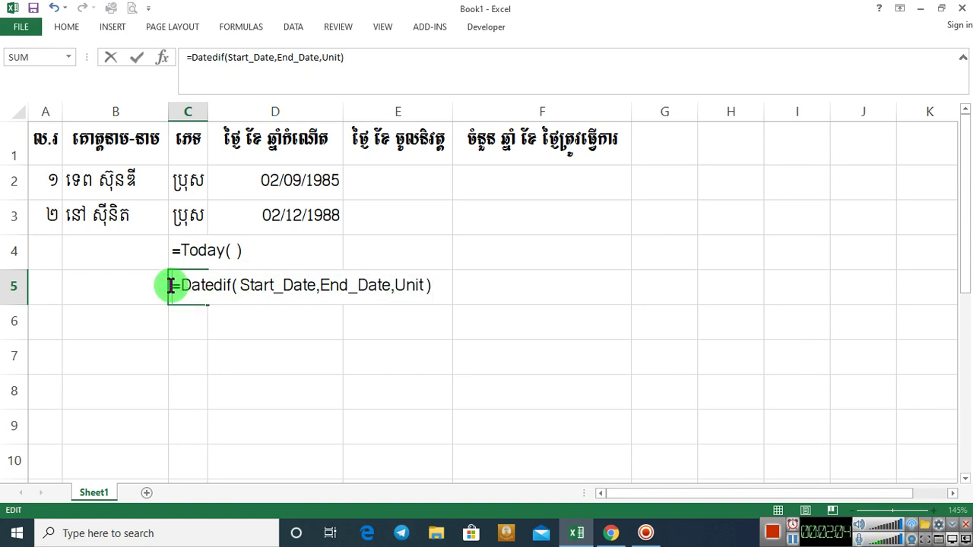
pyautogui.press('Return')
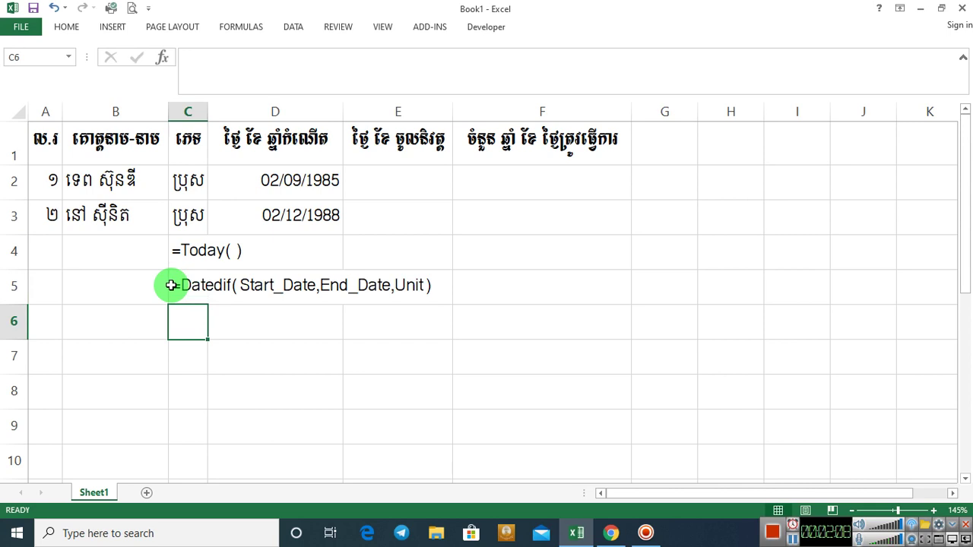
# - Enter the unit code Y in C6 with its explanation រកចំនួនឆ្នាំ in D6
pyautogui.write('Y')
pyautogui.press('Tab')
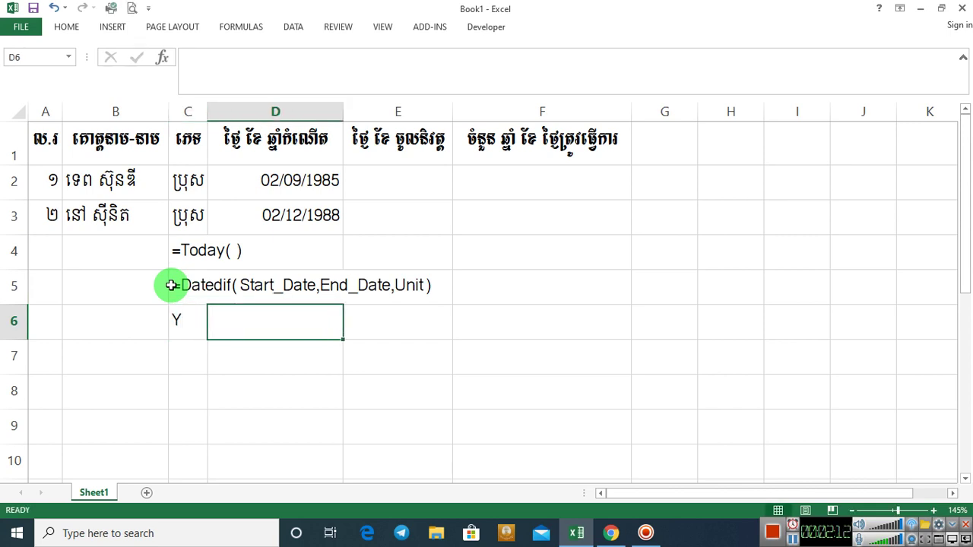
pyautogui.write('រកចំនួនឆ្នាំ')
pyautogui.press('Return')
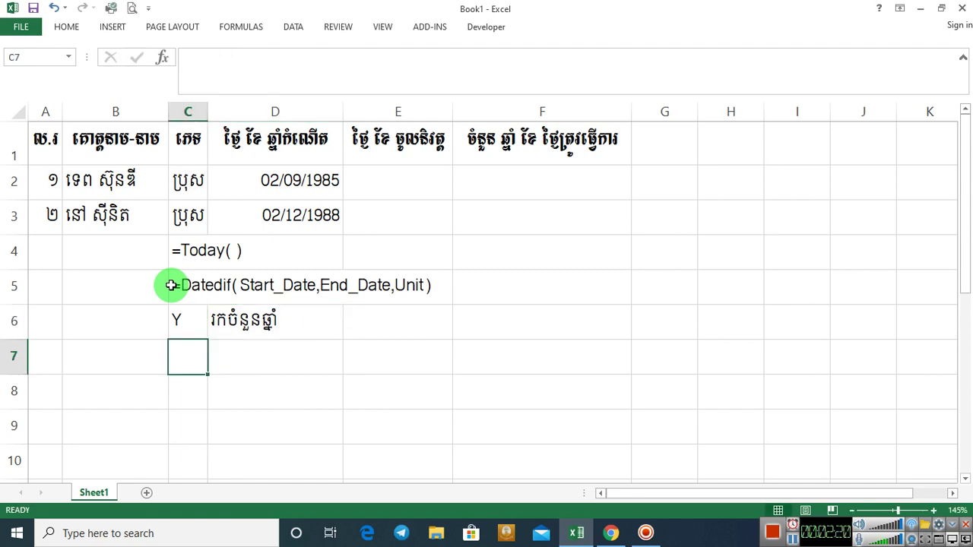
# - Enter the unit code YM in C7 with its explanation រកចំនួនខែ in D7
pyautogui.write('Y')
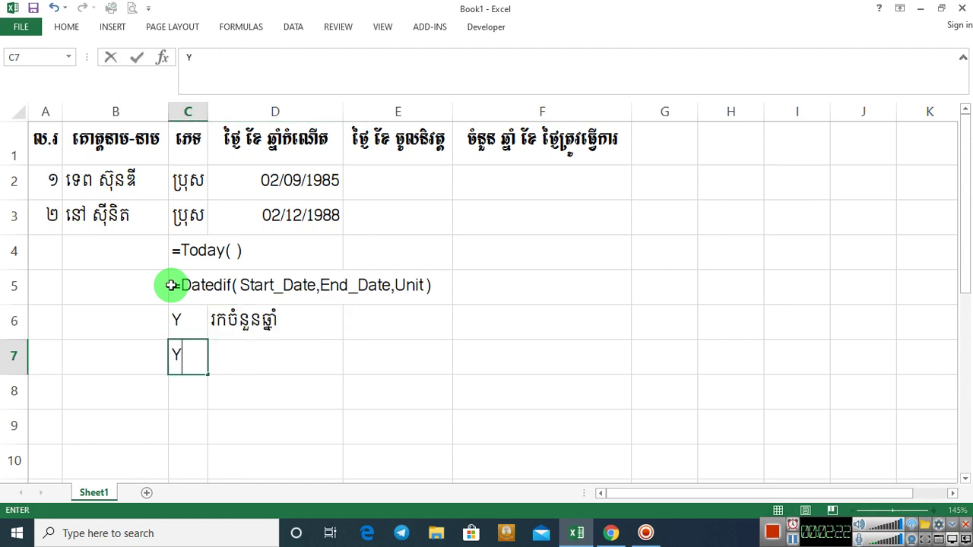
pyautogui.write('M')
pyautogui.press('Tab')
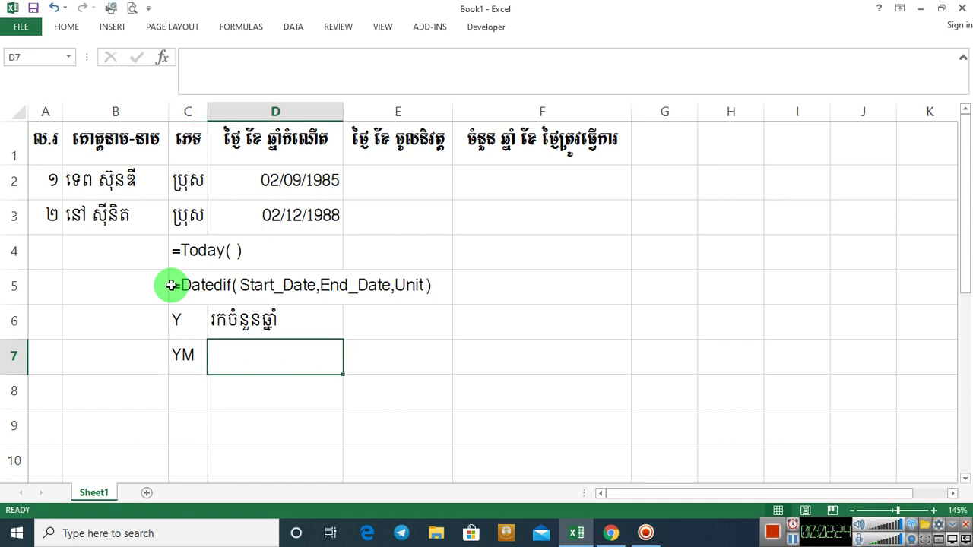
pyautogui.write('រកចំនួន')
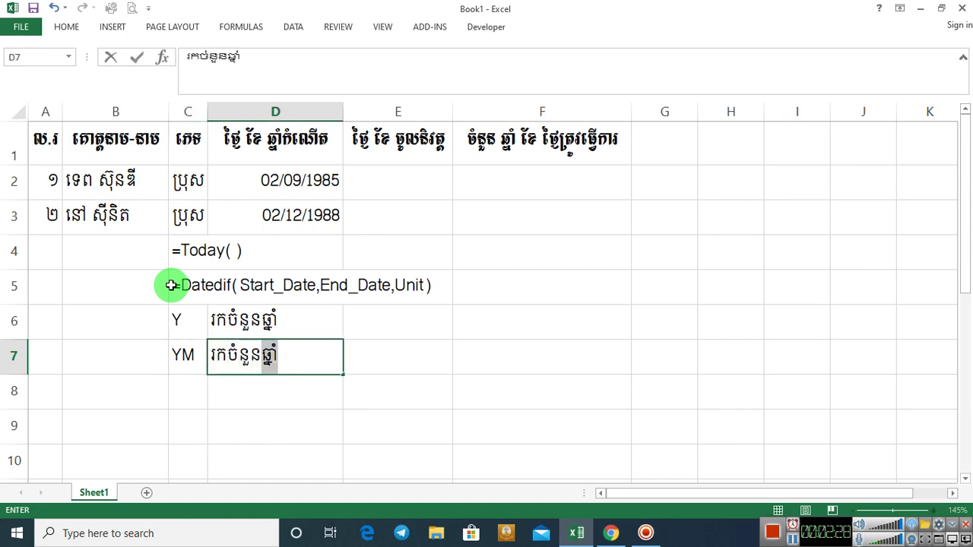
pyautogui.write('ខែ')
pyautogui.press('Tab')
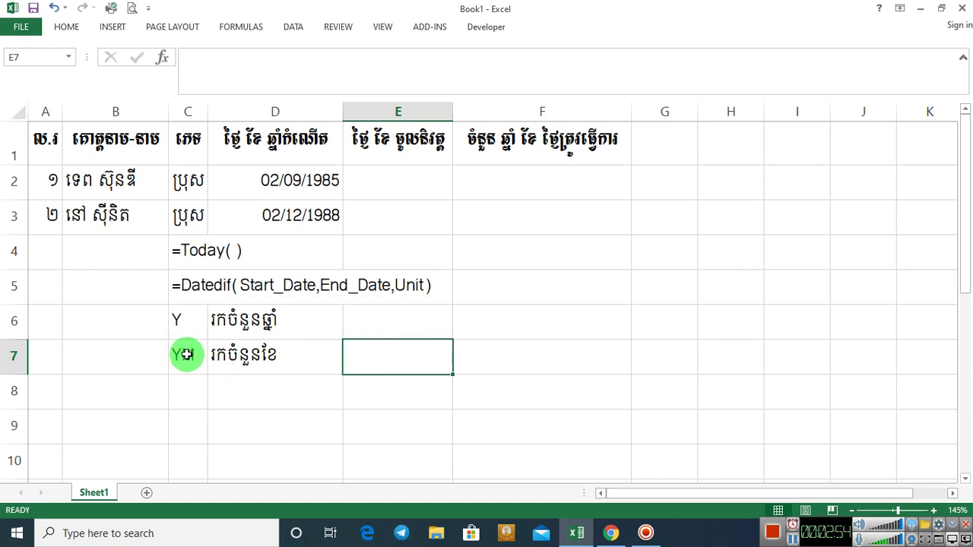
# - Enter the unit code MD in C8 with its explanation រកចំនួនថ្ងៃ in D8
pyautogui.click(192, 393)
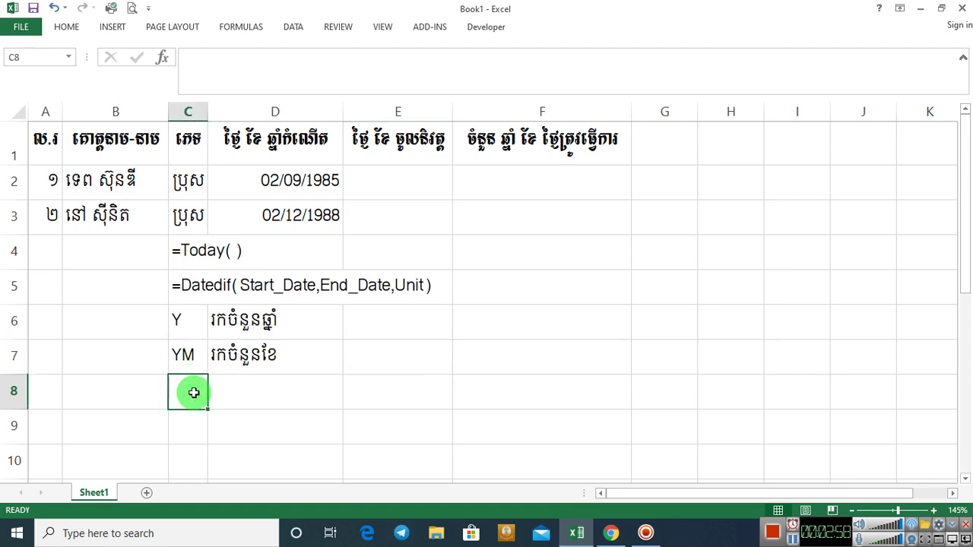
pyautogui.write('ក')
pyautogui.press('BackSpace')
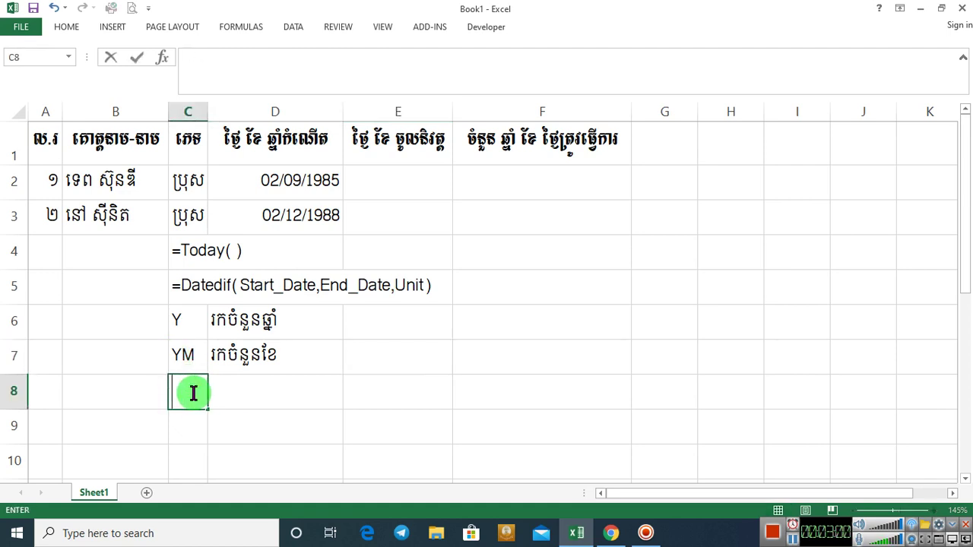
pyautogui.write('MD')
pyautogui.press('Tab')
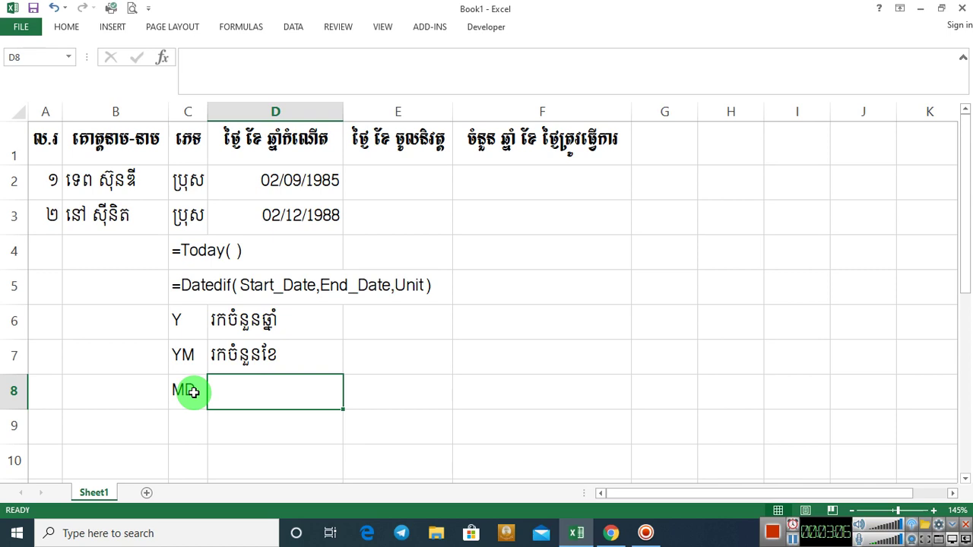
pyautogui.write('រកច')
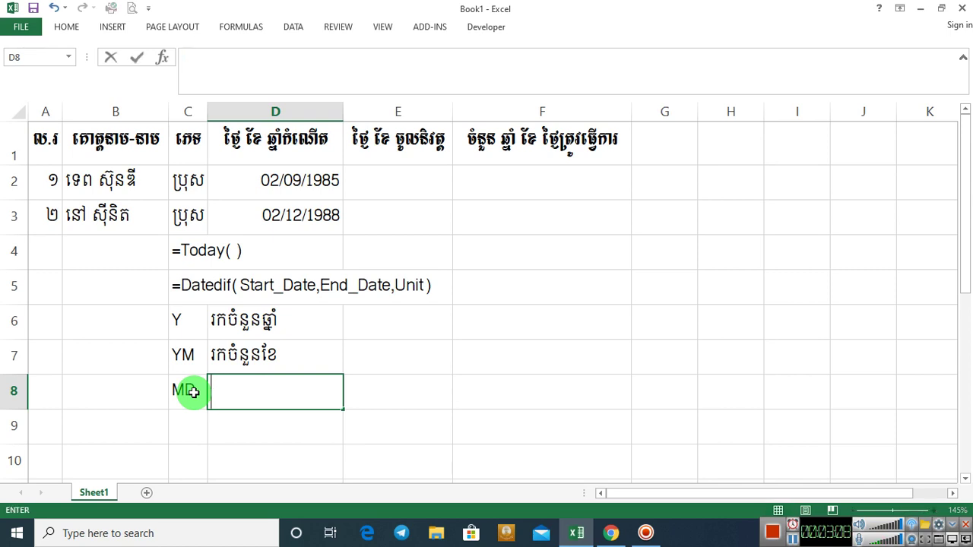
pyautogui.write('ំនួនថ្ងអ')
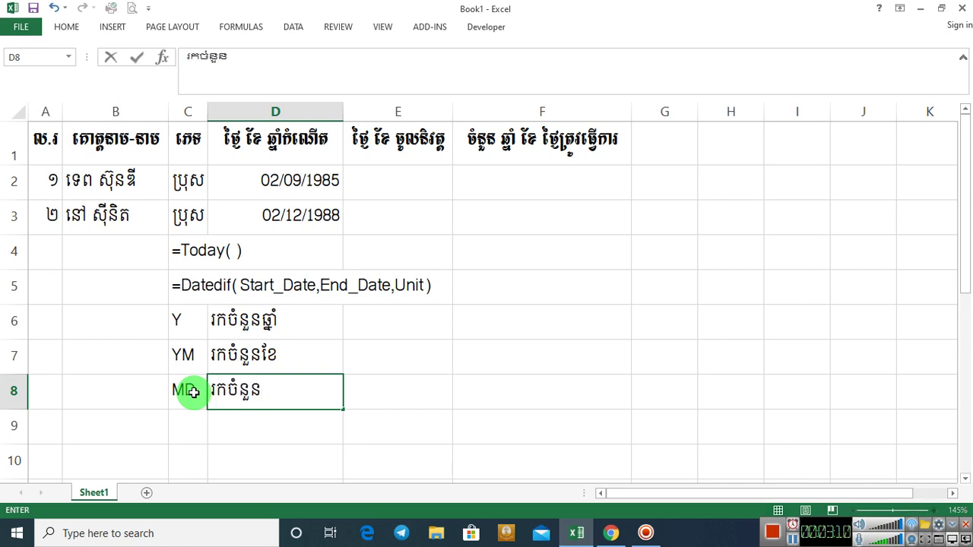
pyautogui.press('BackSpace')
pyautogui.write('ៃ')
pyautogui.press('Tab')
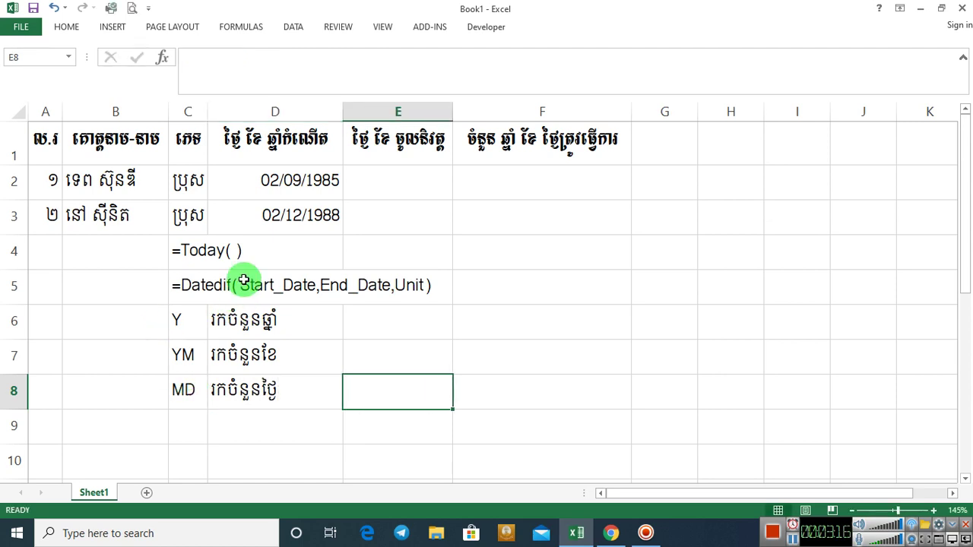
pyautogui.click(790, 538)
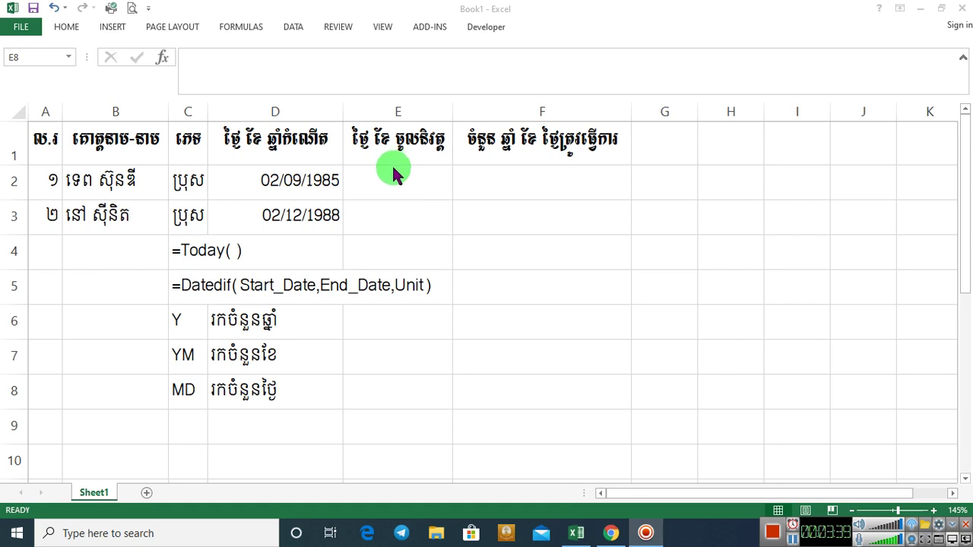
# - Calculate the first person's retirement date in E2 with the formula =D2+60*365.25
pyautogui.click(399, 190)
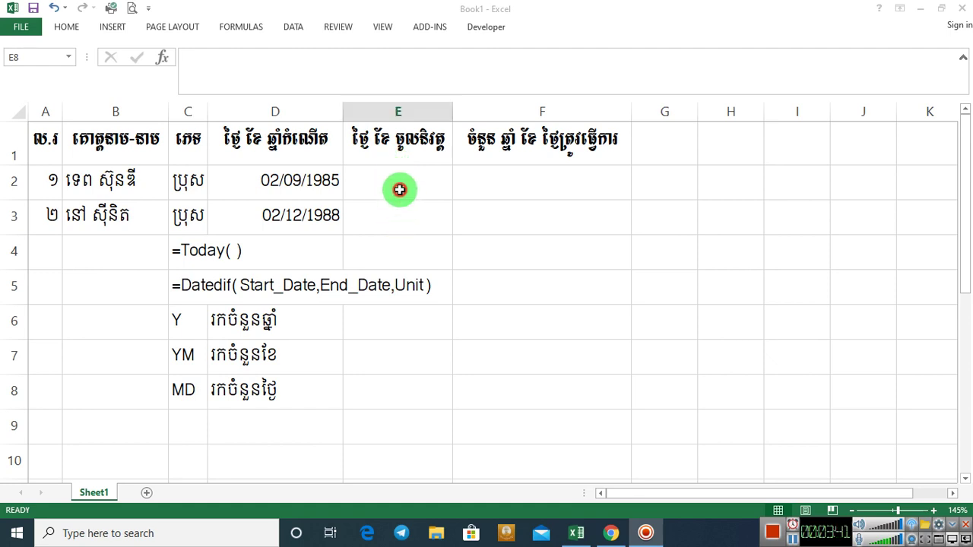
pyautogui.click(402, 190)
pyautogui.write('ថ')
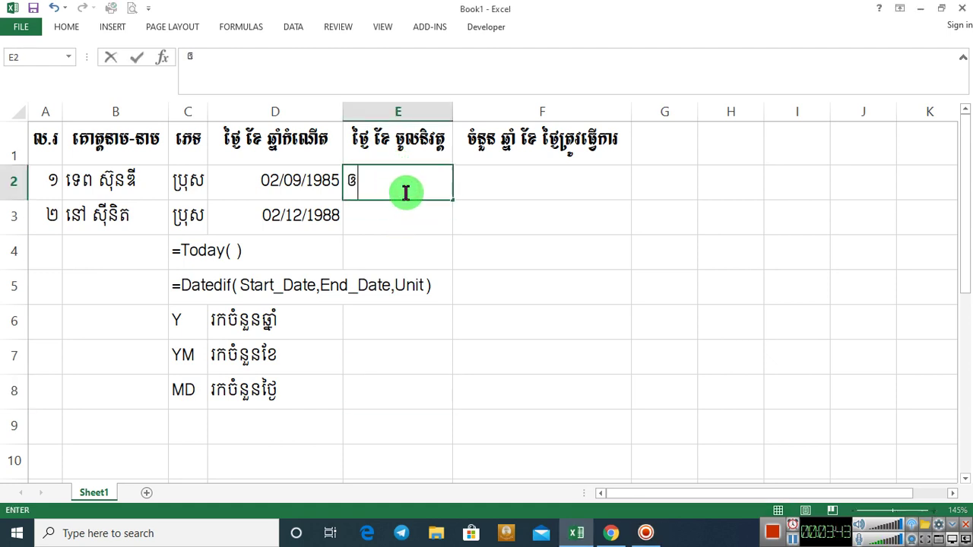
pyautogui.press('BackSpace')
pyautogui.write('=')
pyautogui.click(283, 189)
pyautogui.write('+60*365')
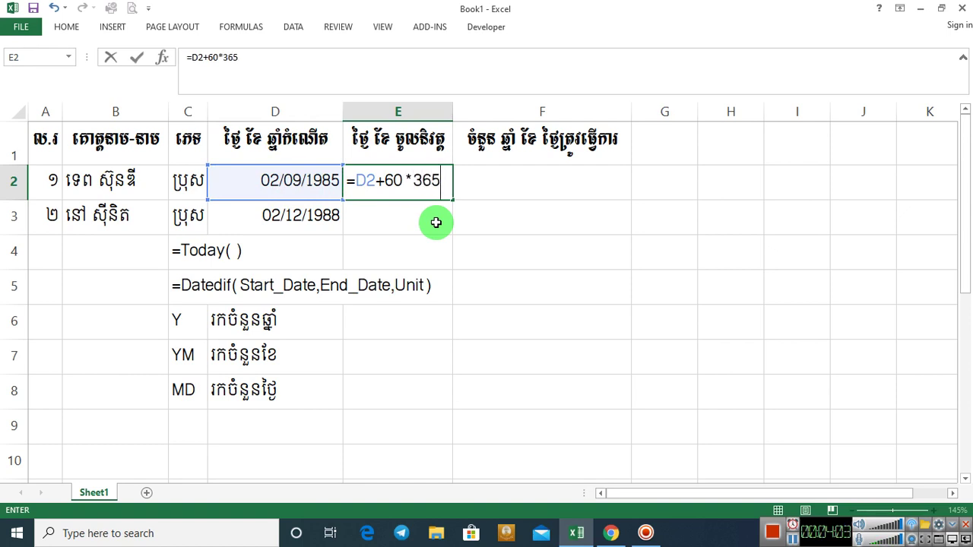
pyautogui.write('.25')
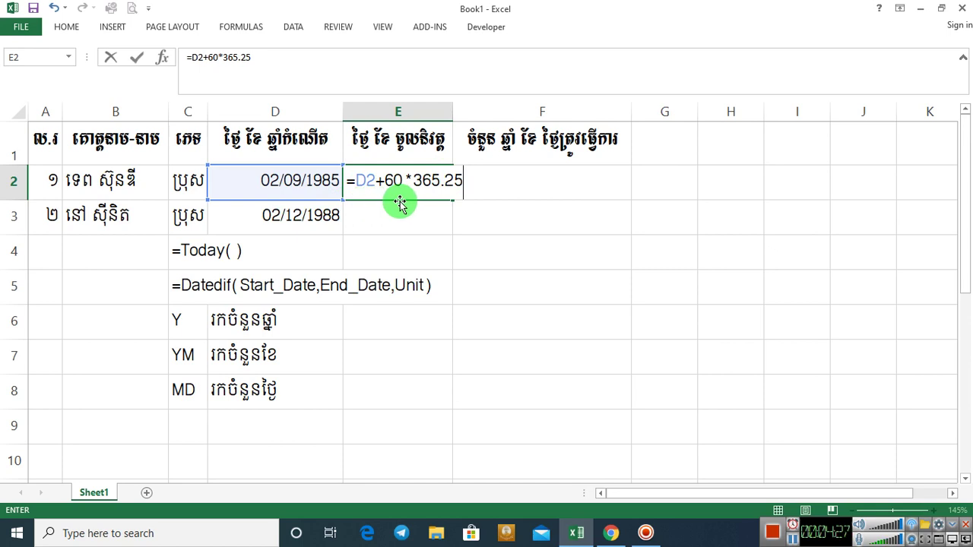
pyautogui.press('Return')
# - Copy the retirement date formula from E2 down to E3
pyautogui.click(426, 191)
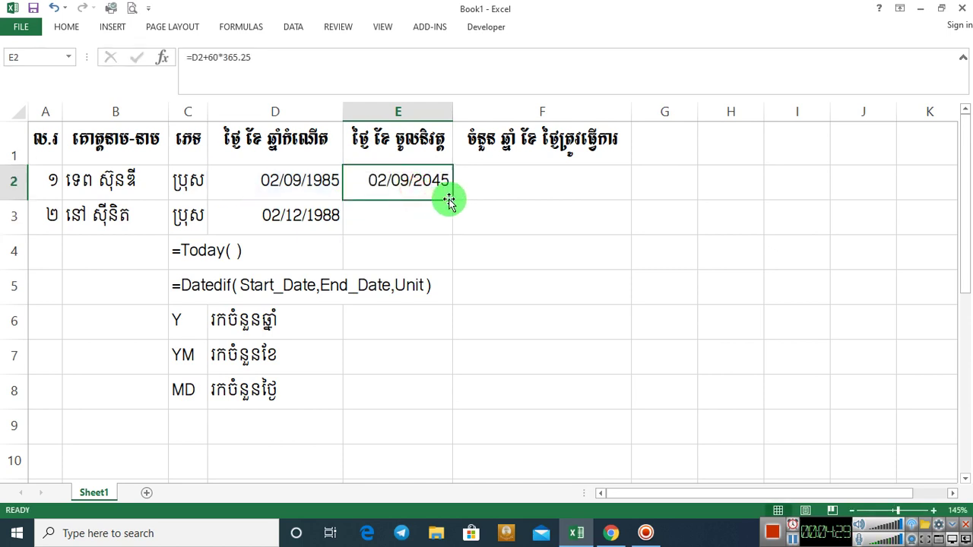
pyautogui.moveTo(453, 212); pyautogui.dragTo(453, 227)
pyautogui.click(441, 311)
pyautogui.click(501, 190)
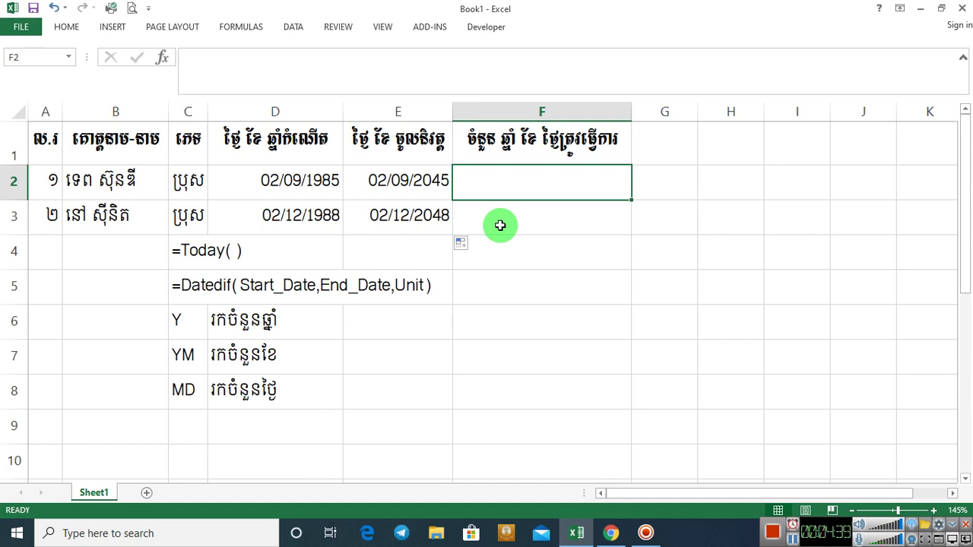
pyautogui.click(422, 183)
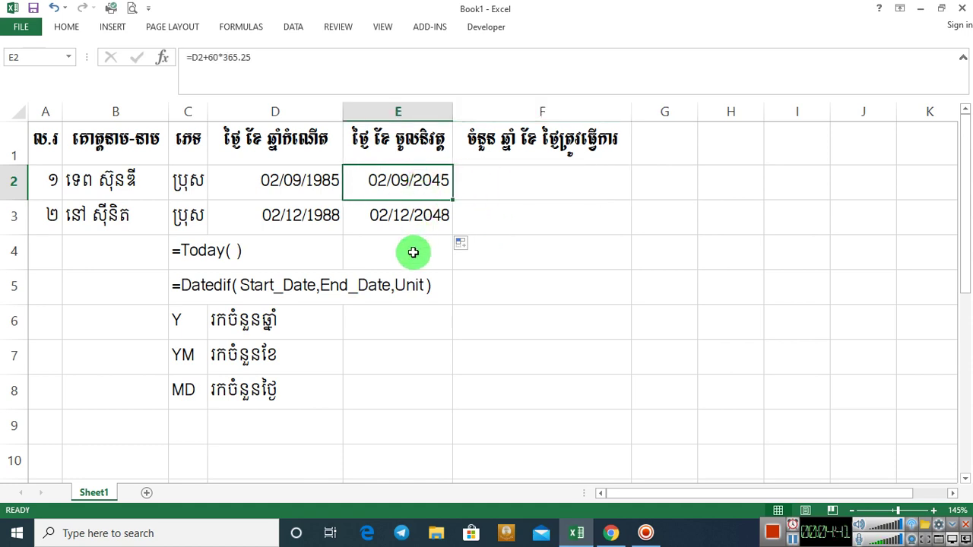
pyautogui.click(178, 253)
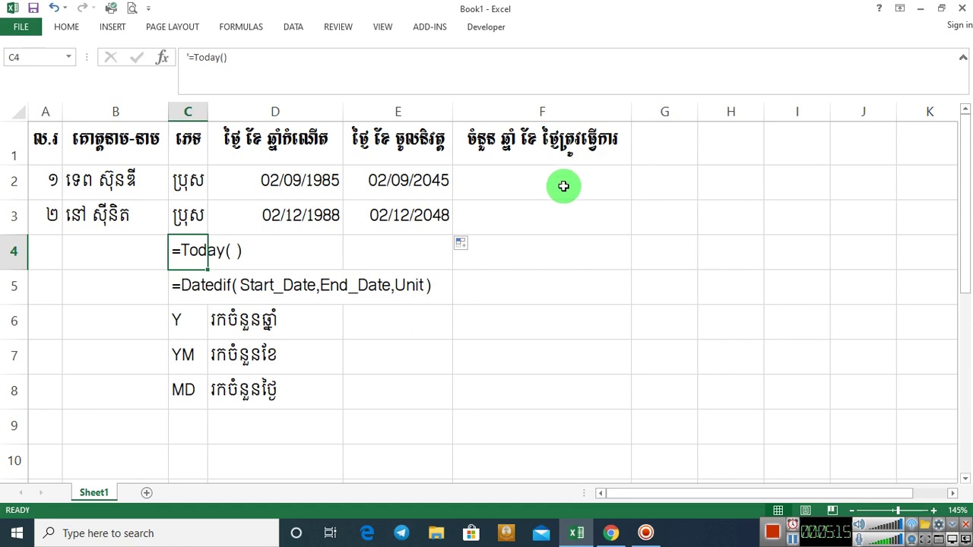
# - Enter the heading ឆ្នាំ in G1 and clear that cell again
pyautogui.click(657, 183)
pyautogui.click(666, 131)
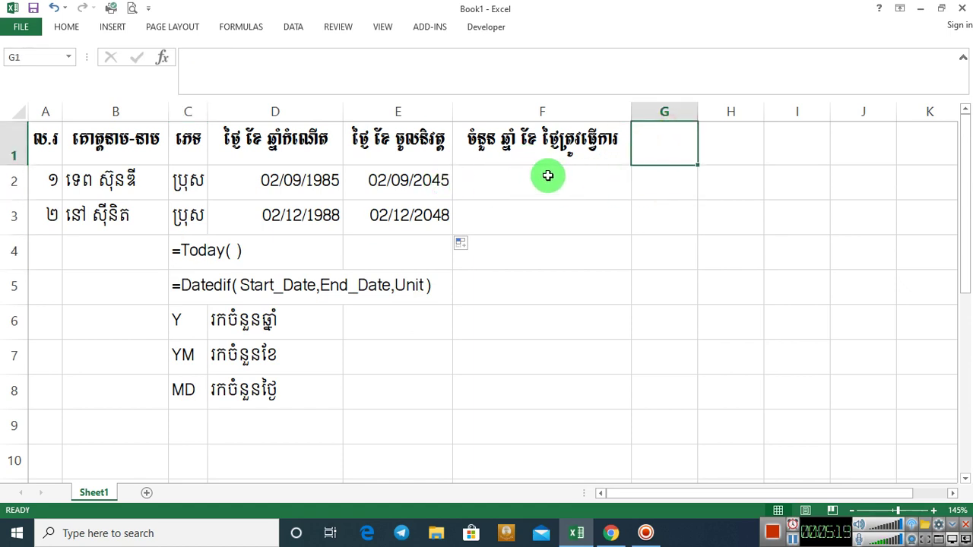
pyautogui.write('ឆ្ន')
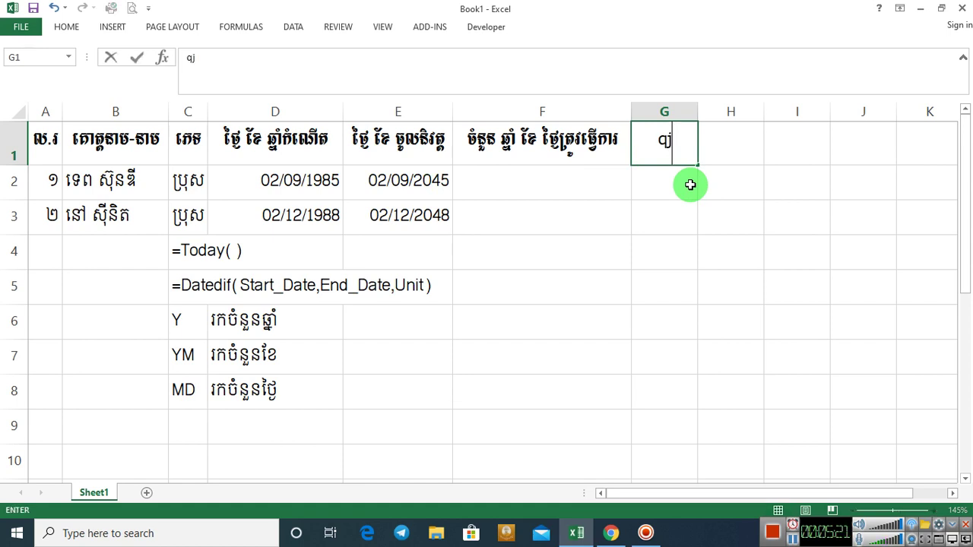
pyautogui.write('ាំ')
pyautogui.press('Return')
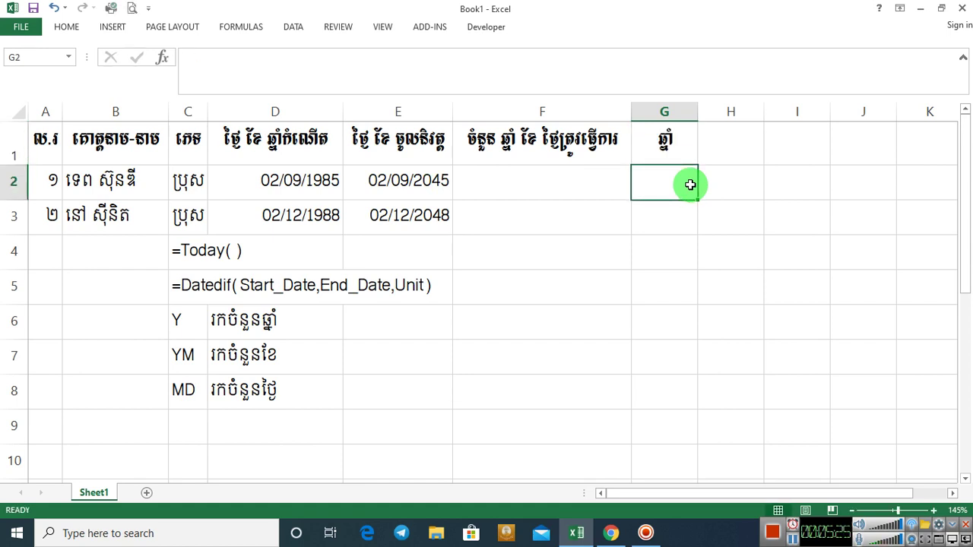
pyautogui.click(684, 139)
pyautogui.press('Delete')
# - Calculate the first person's remaining full years of work in G2 with the formula =datedif(today(),E2,"Y")
pyautogui.click(664, 189)
pyautogui.write('8')
pyautogui.press('BackSpace')
pyautogui.write('=date')
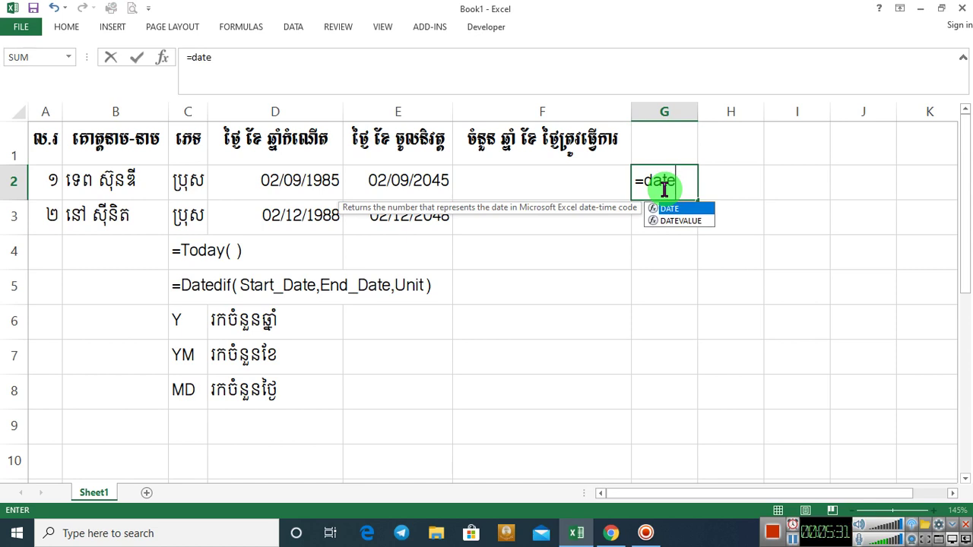
pyautogui.write('dif')
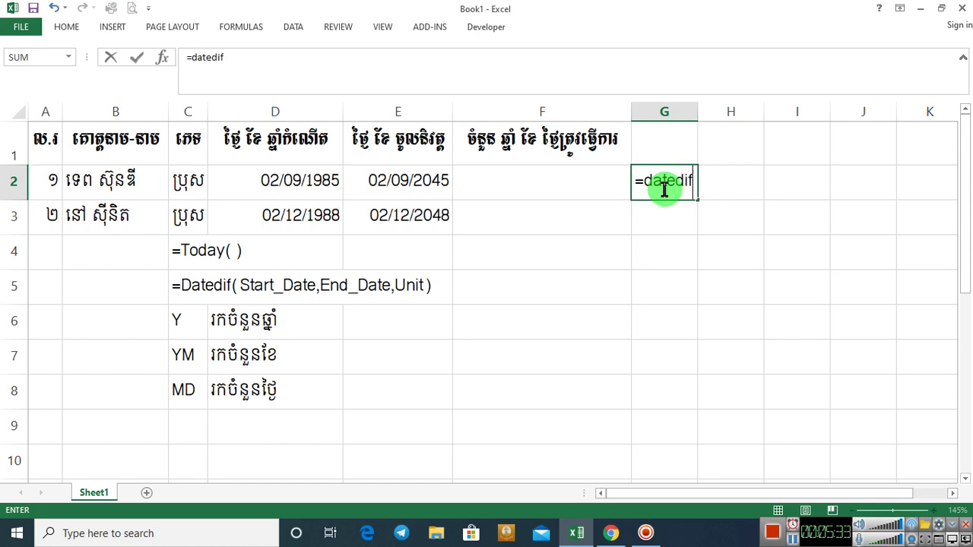
pyautogui.write('(')
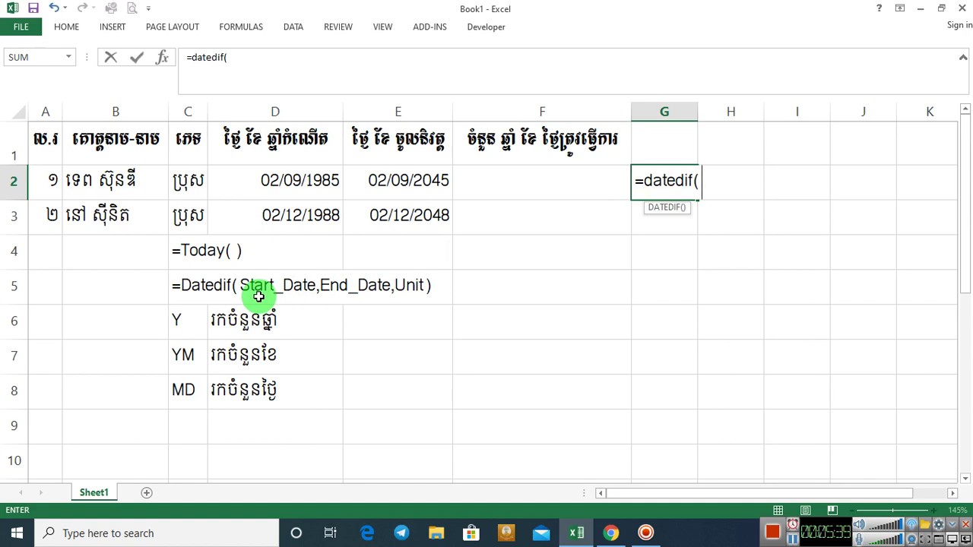
pyautogui.write('today()')
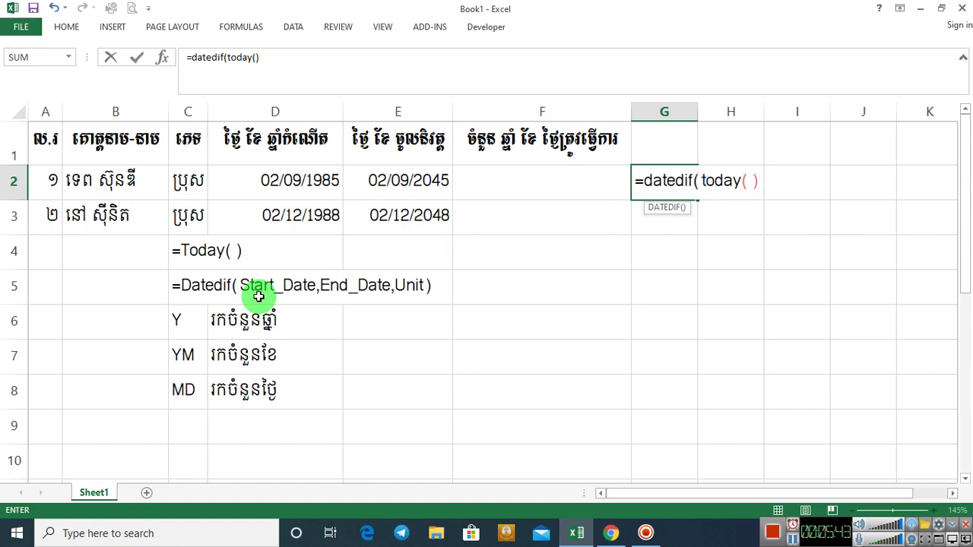
pyautogui.write(',')
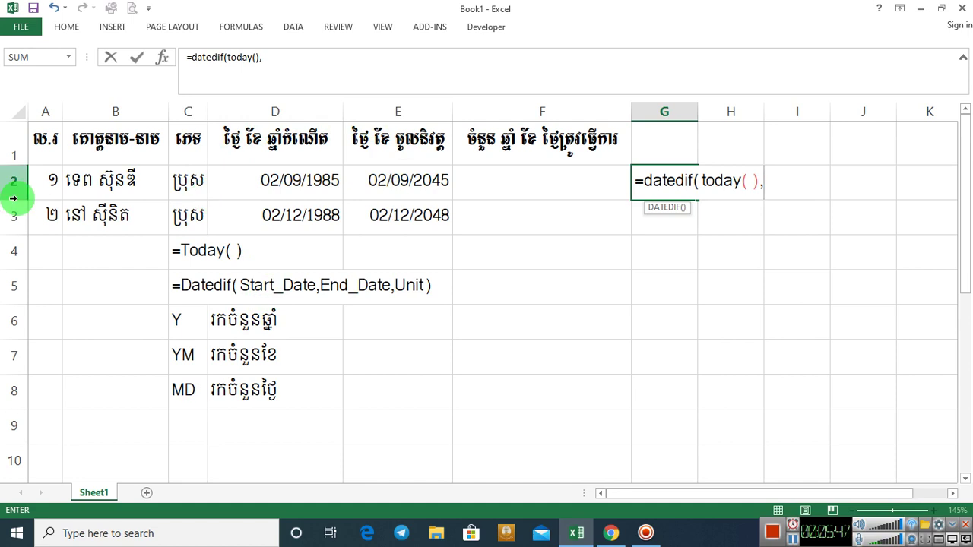
pyautogui.write('E2,')
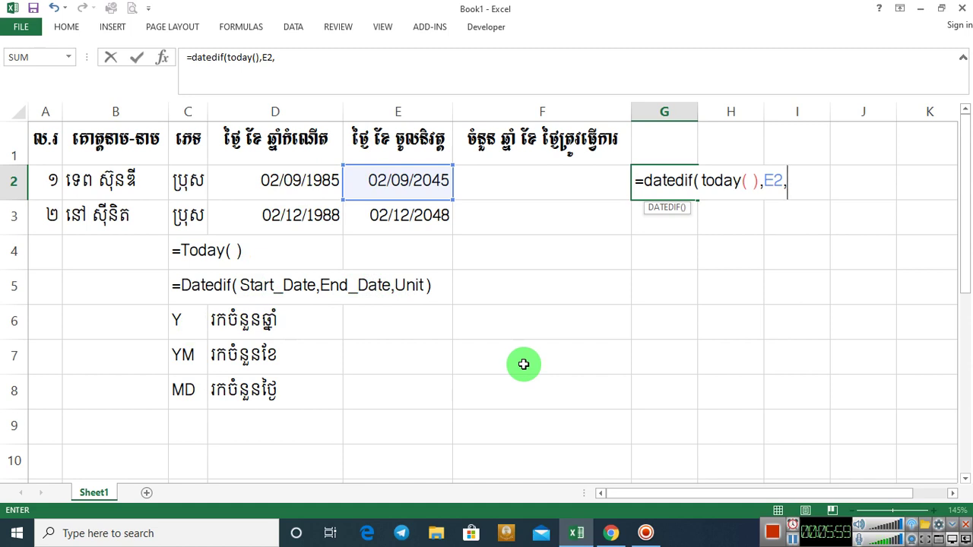
pyautogui.write('"Y")')
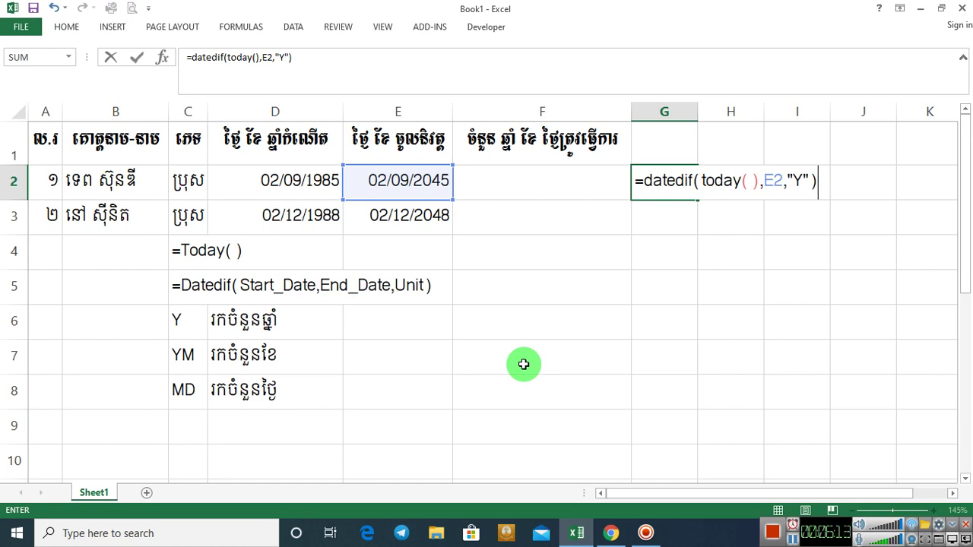
pyautogui.hotkey('ctrl', 'Return')
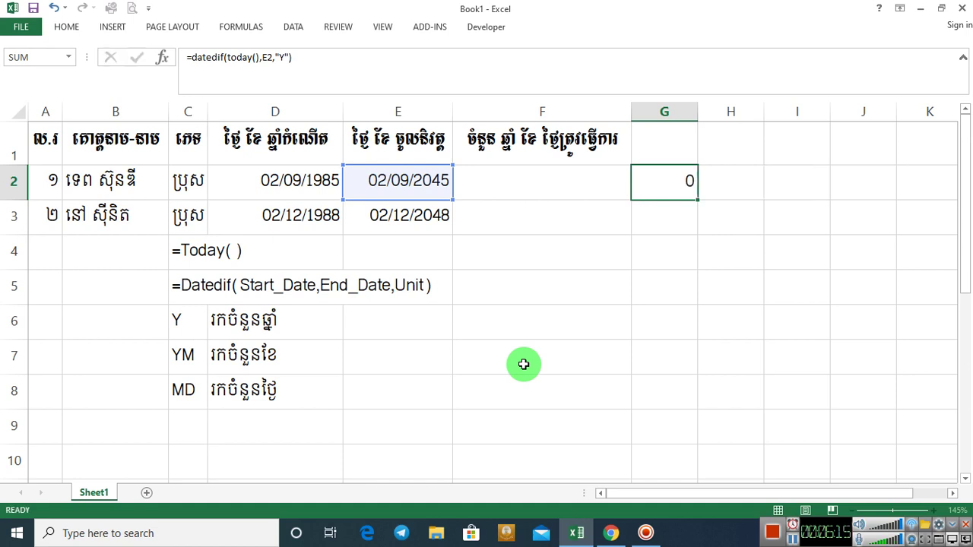
pyautogui.press('Return')
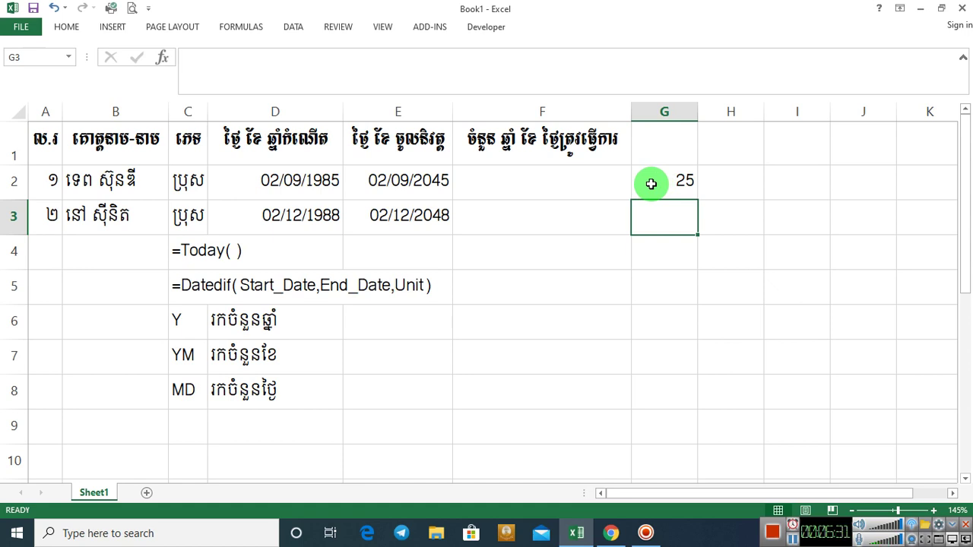
# - Turn the years formula in G2 into visible text by putting an apostrophe before its equals sign
pyautogui.doubleClick(652, 182)
pyautogui.click(632, 181)
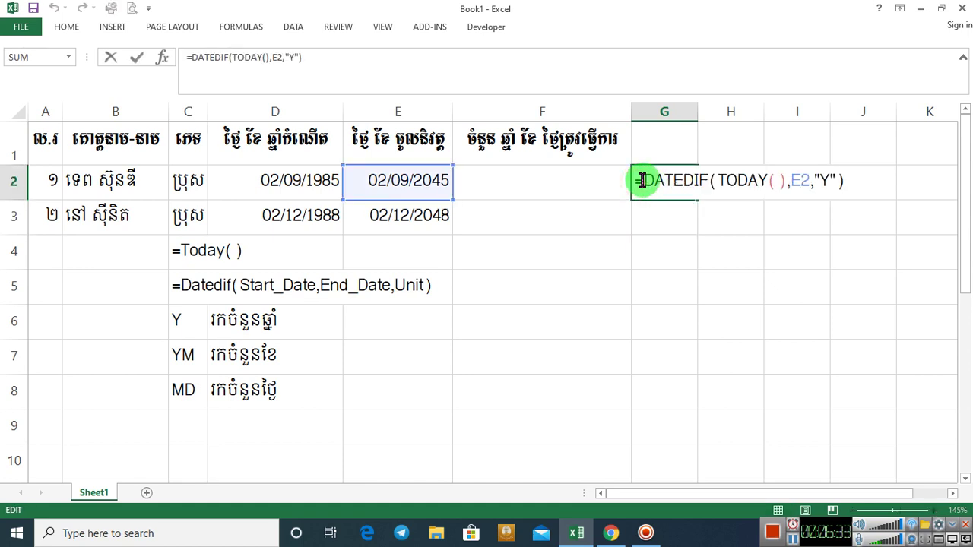
pyautogui.write("'")
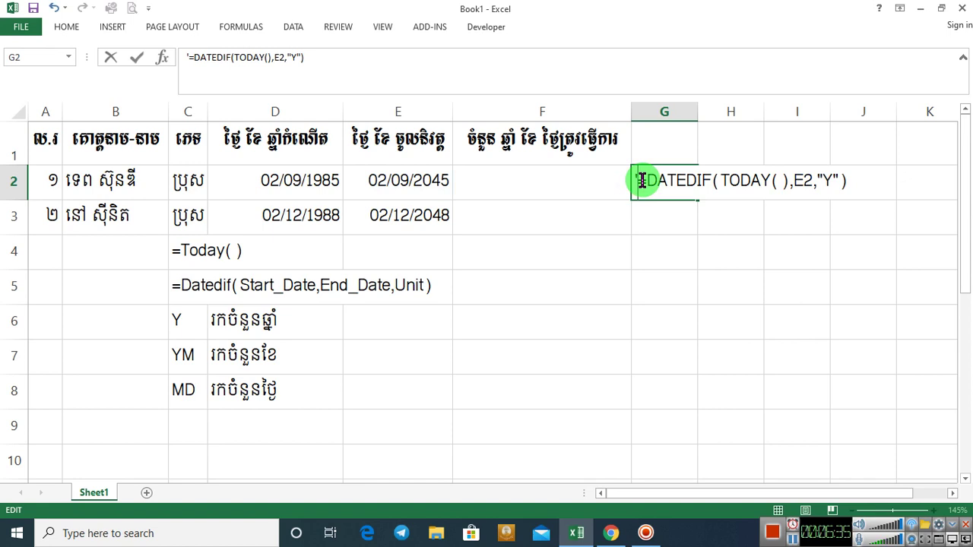
pyautogui.press('Return')
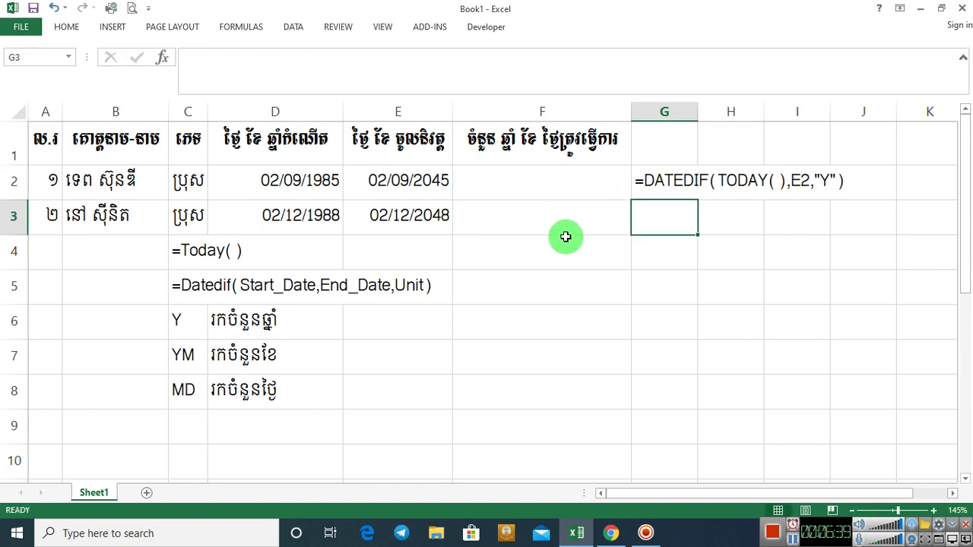
# - Calculate the first person's remaining months in G3 with the formula =Datedif(today(),E2,"YM")
pyautogui.write('=')
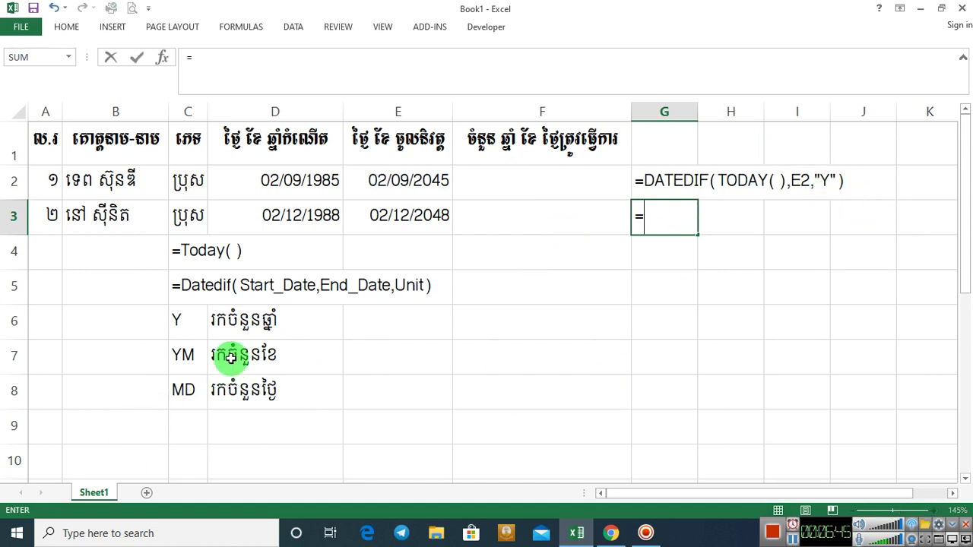
pyautogui.write('D')
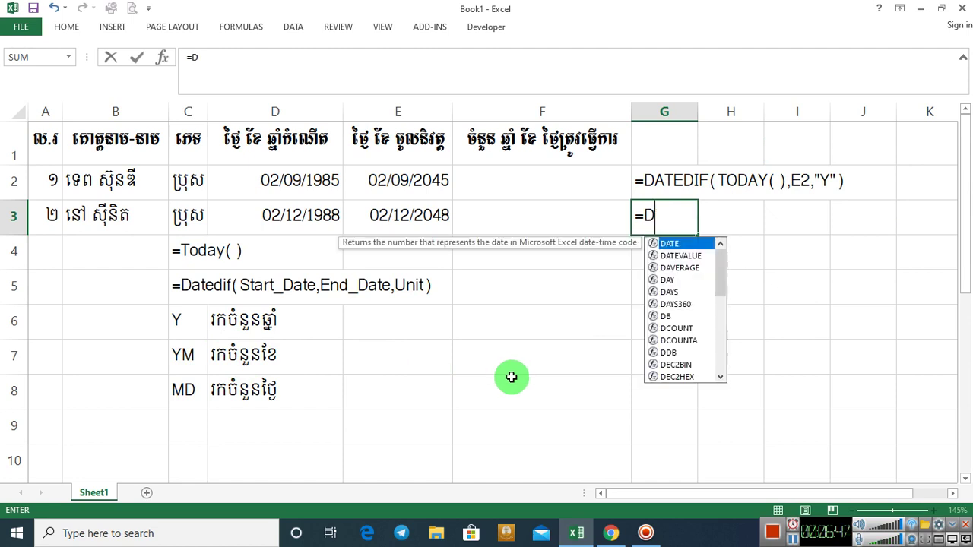
pyautogui.write('atedif(')
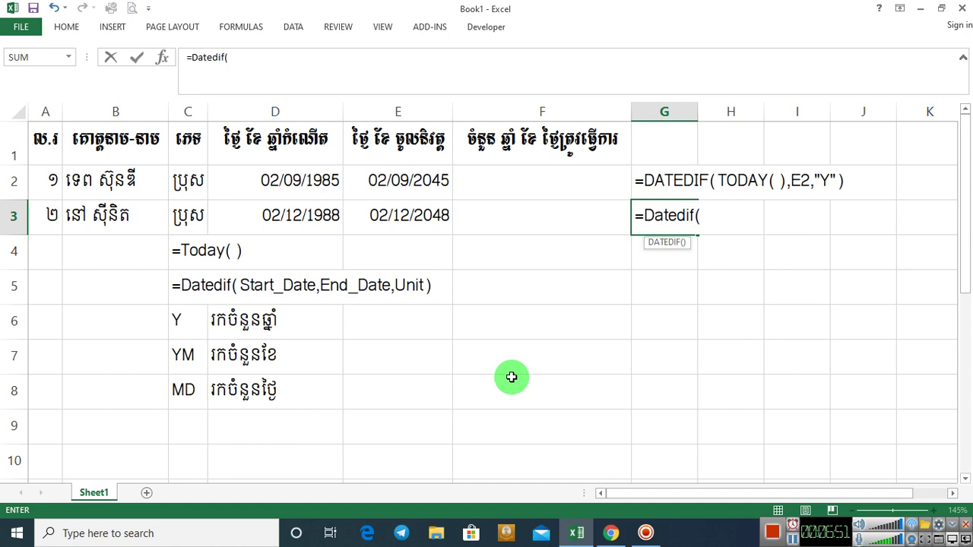
pyautogui.write('today(),')
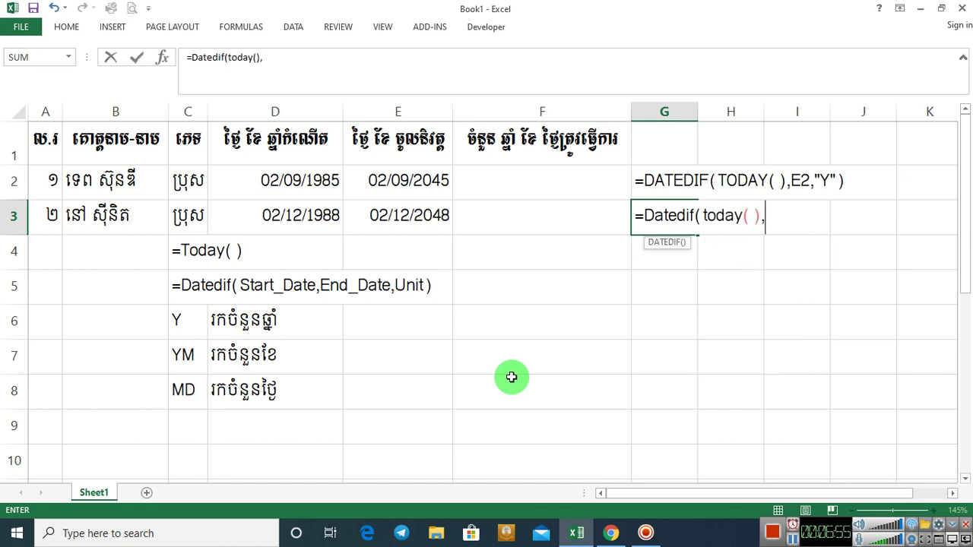
pyautogui.write('E')
pyautogui.press('BackSpace')
pyautogui.write('E2')
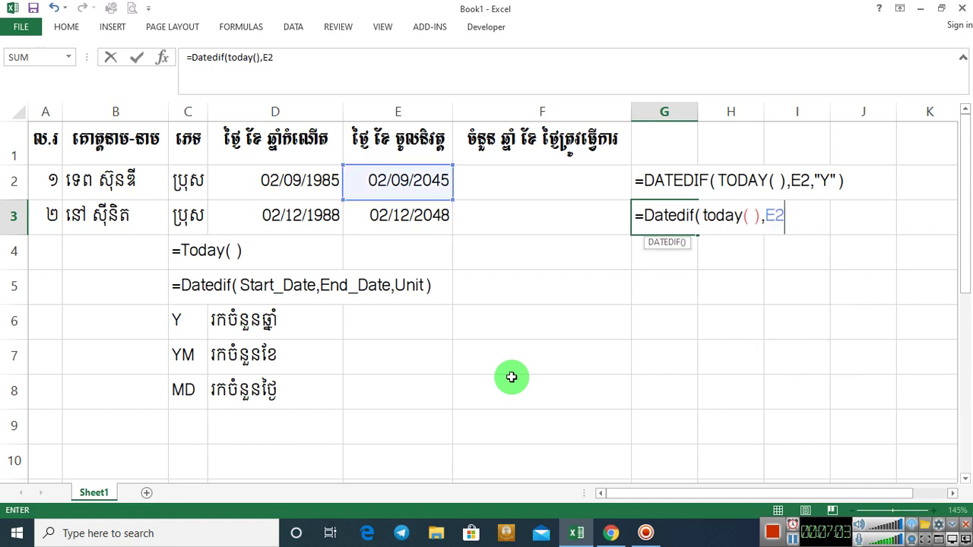
pyautogui.write(',"YM")')
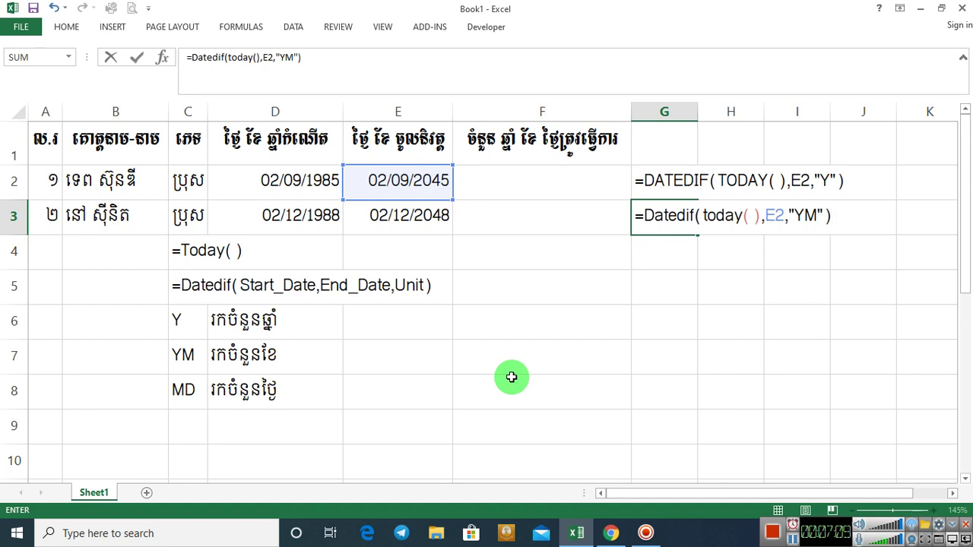
pyautogui.press('Return')
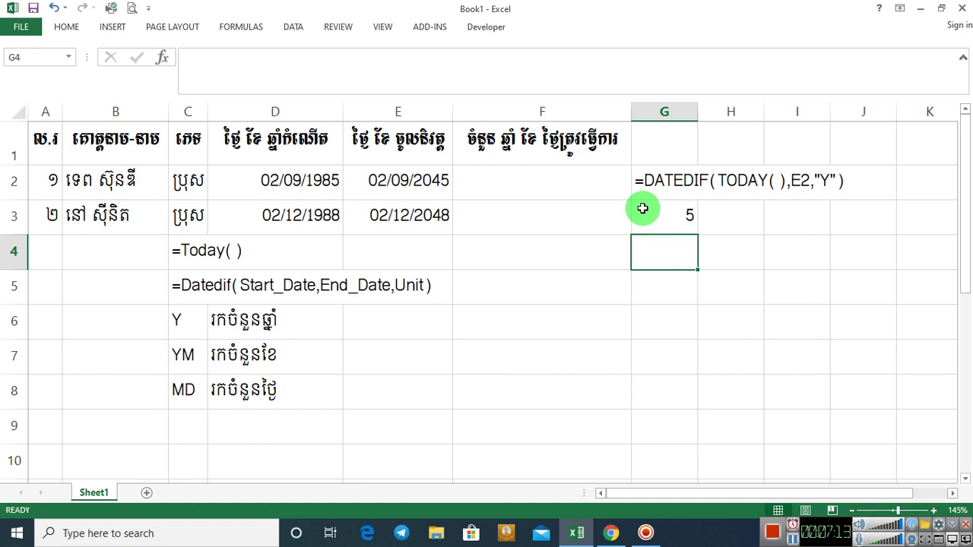
# - Turn the months formula in G3 into visible text by putting an apostrophe before its equals sign
pyautogui.click(642, 210)
pyautogui.doubleClick(636, 215)
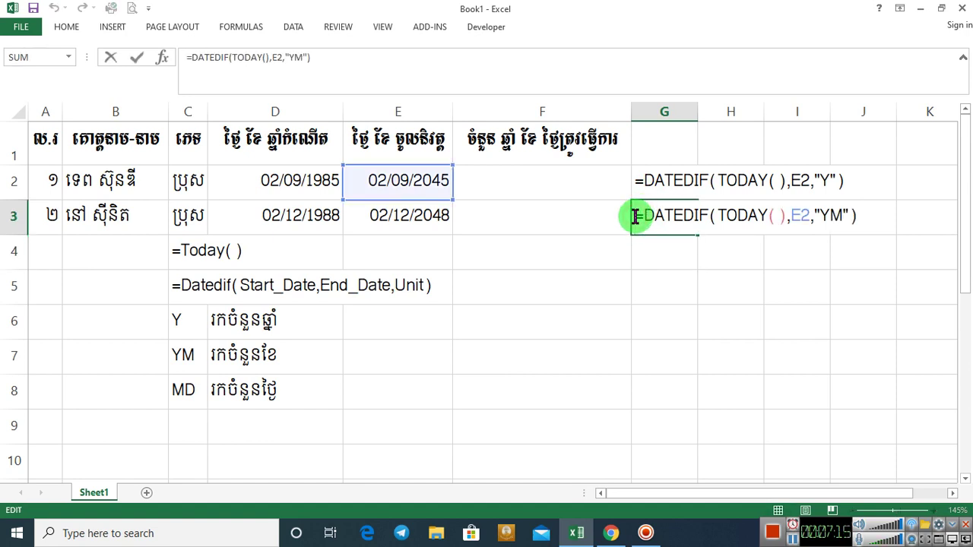
pyautogui.write("'")
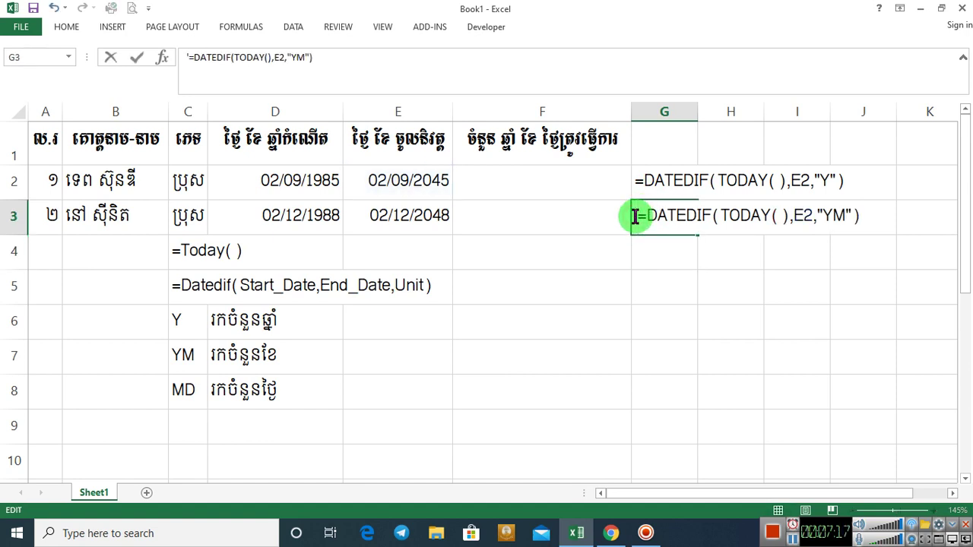
pyautogui.press('Return')
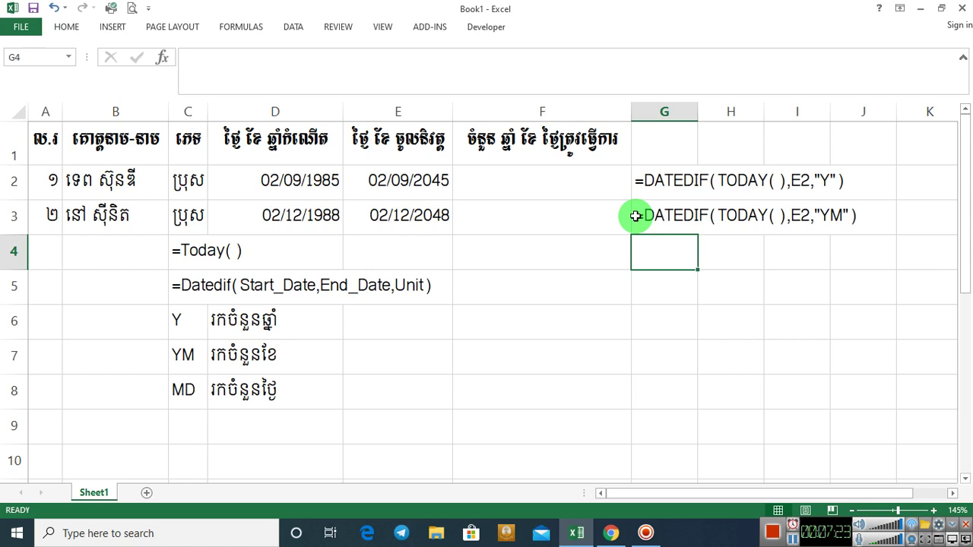
# - Calculate the first person's remaining days in G4 with the formula =datedif(today(),E2,"MD")
pyautogui.write('=dat')
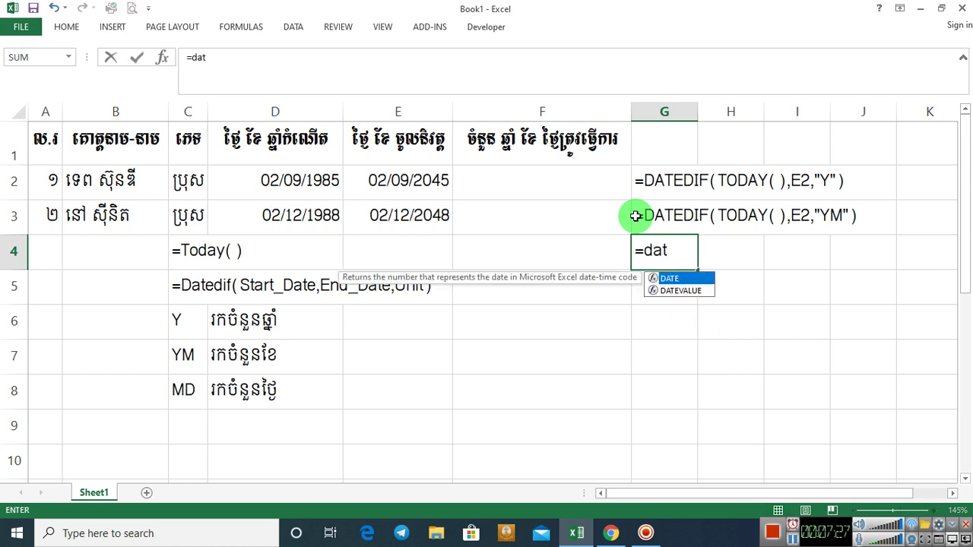
pyautogui.write('ed')
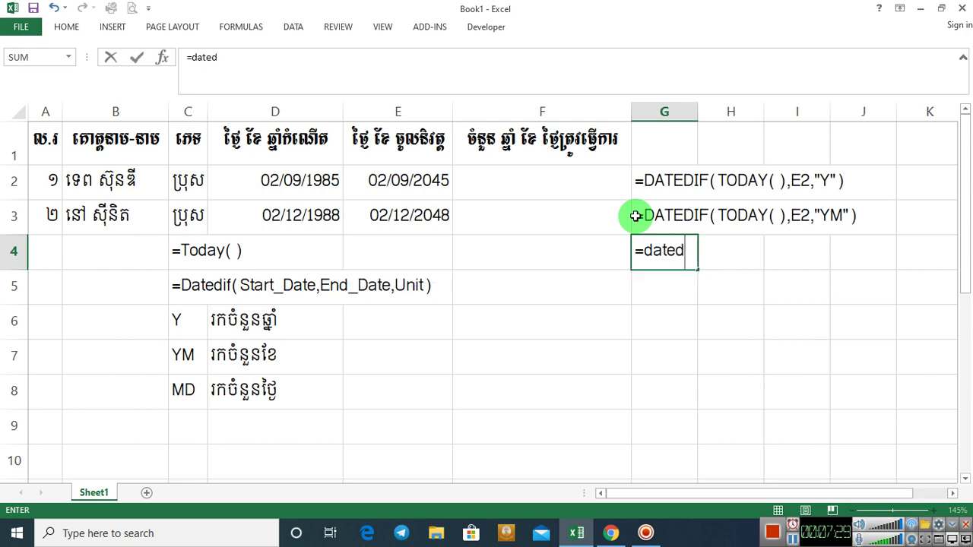
pyautogui.write('if(')
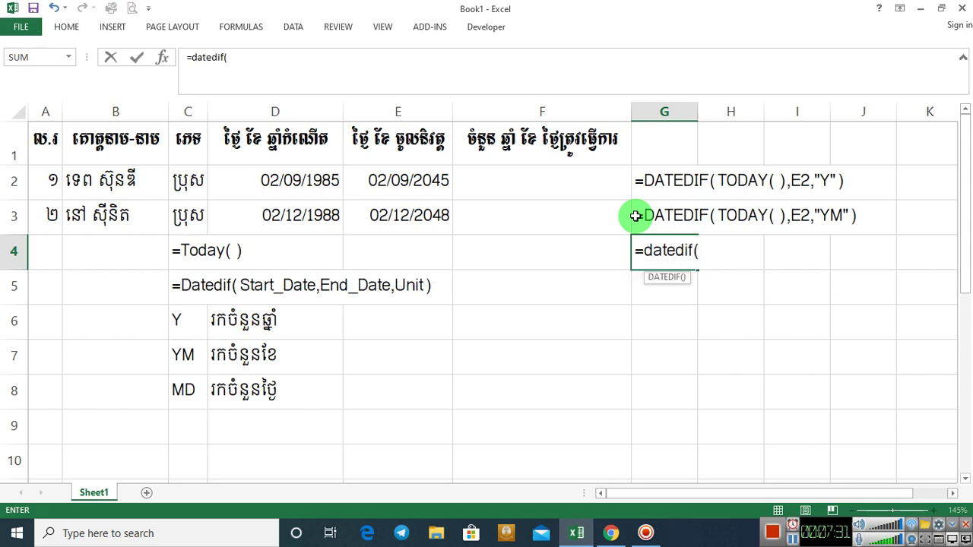
pyautogui.write('today(),')
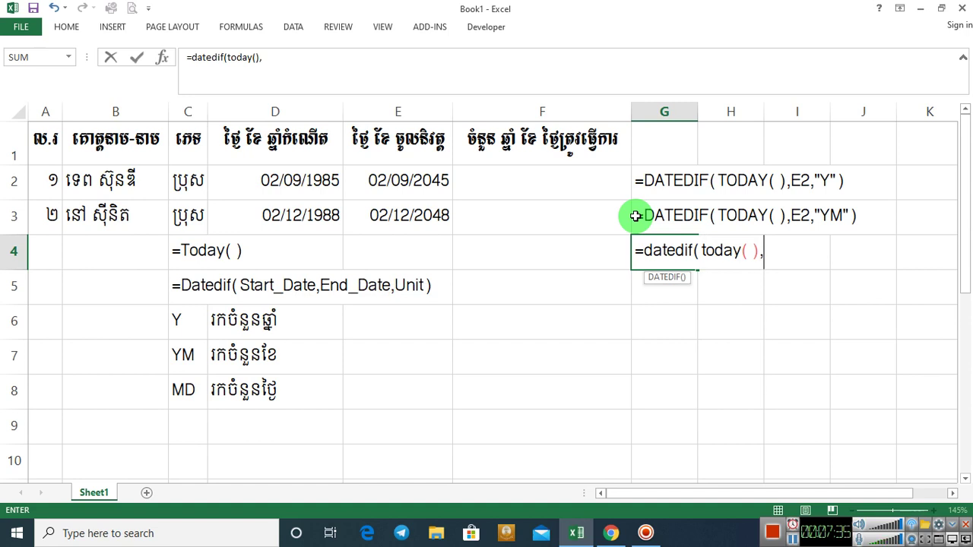
pyautogui.write('E2,')
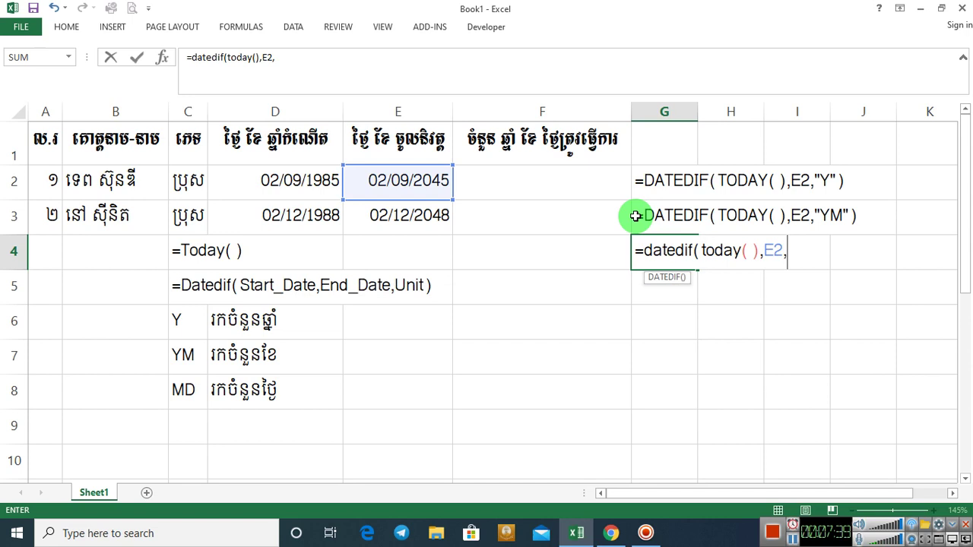
pyautogui.write('"MD')
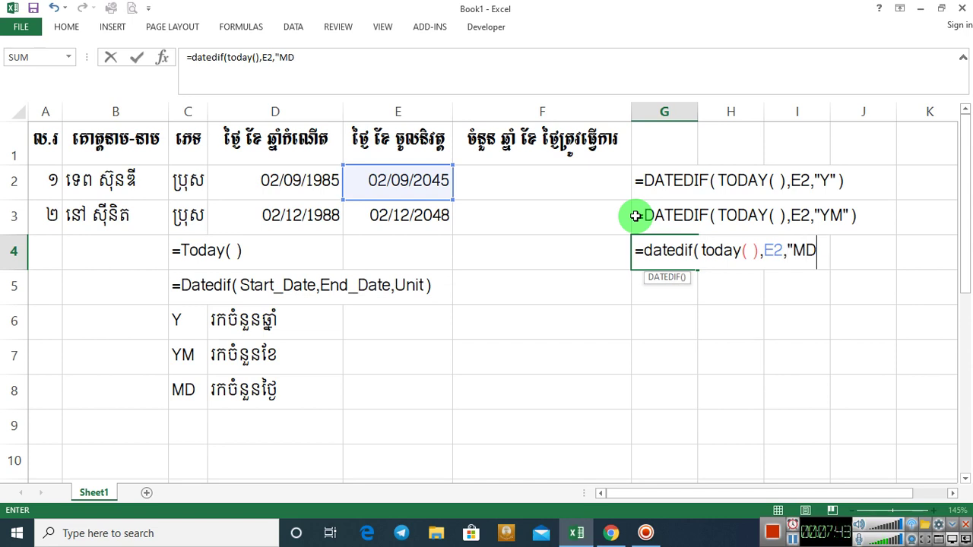
pyautogui.write('")')
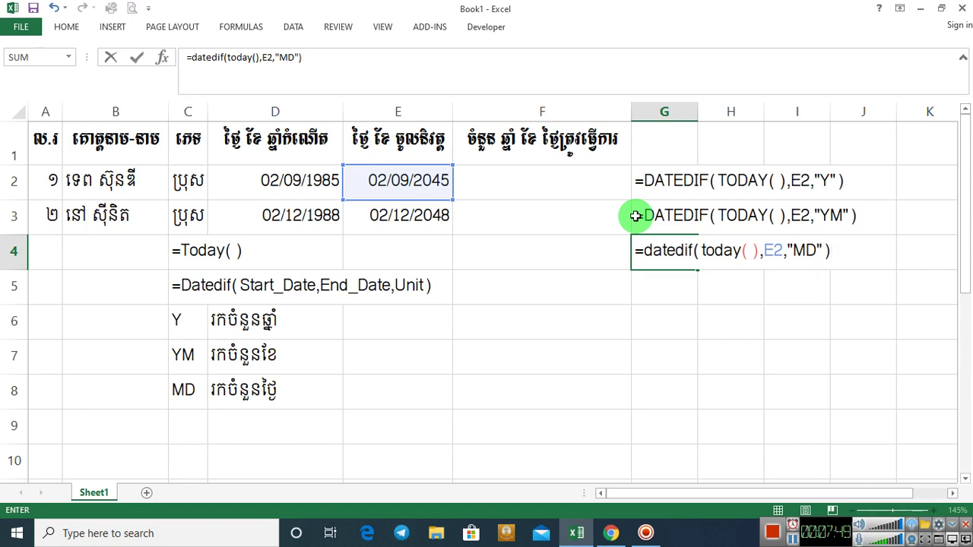
pyautogui.press('Return')
# - Turn the days formula in G4 into visible text by putting an apostrophe before its equals sign
pyautogui.click(646, 248)
pyautogui.doubleClick(641, 250)
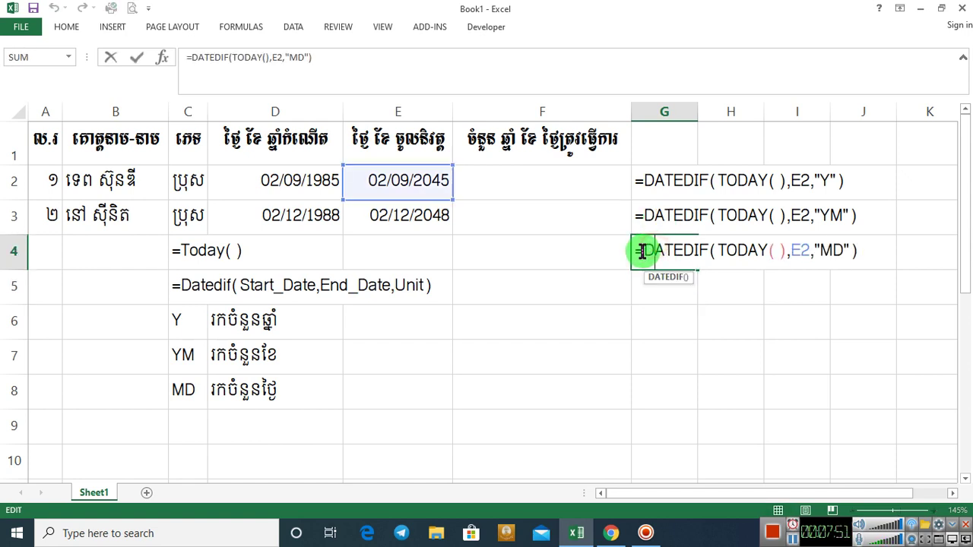
pyautogui.write("'")
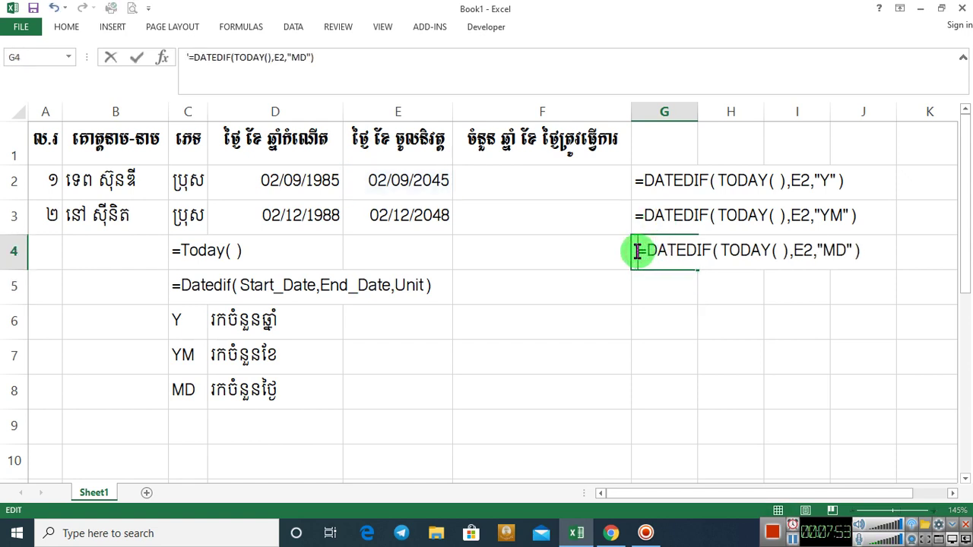
pyautogui.press('Return')
pyautogui.moveTo(532, 183); pyautogui.dragTo(528, 419)
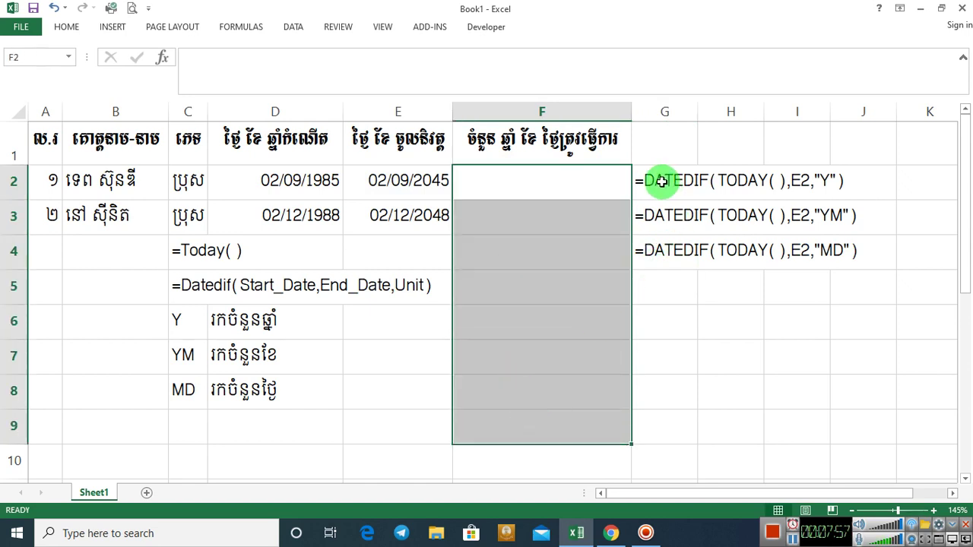
pyautogui.click(659, 189)
pyautogui.click(658, 219)
pyautogui.click(653, 252)
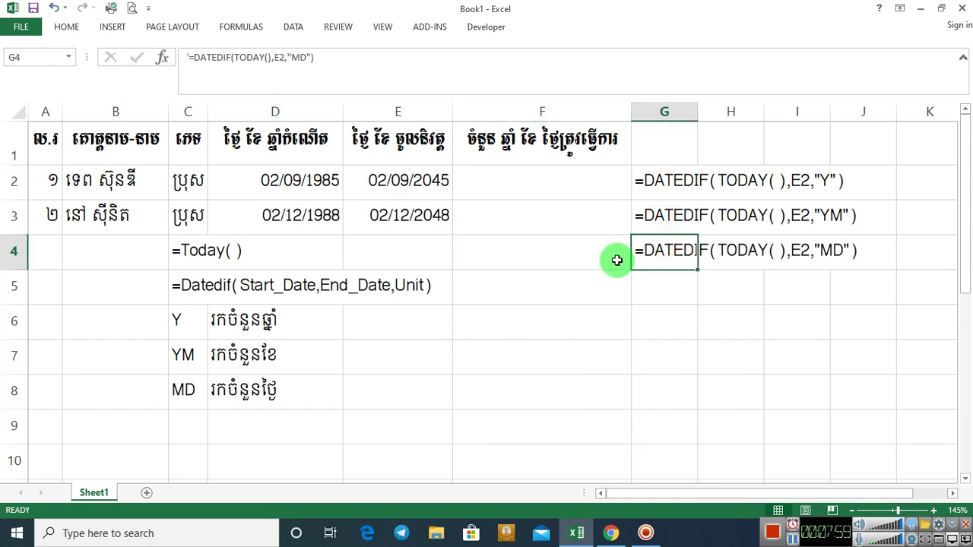
# - Add a reference note in row 9 with & in C9 and its description សម្រាប់តភ្ជាប់រូបមន្ត in D9
pyautogui.click(199, 420)
pyautogui.write('&')
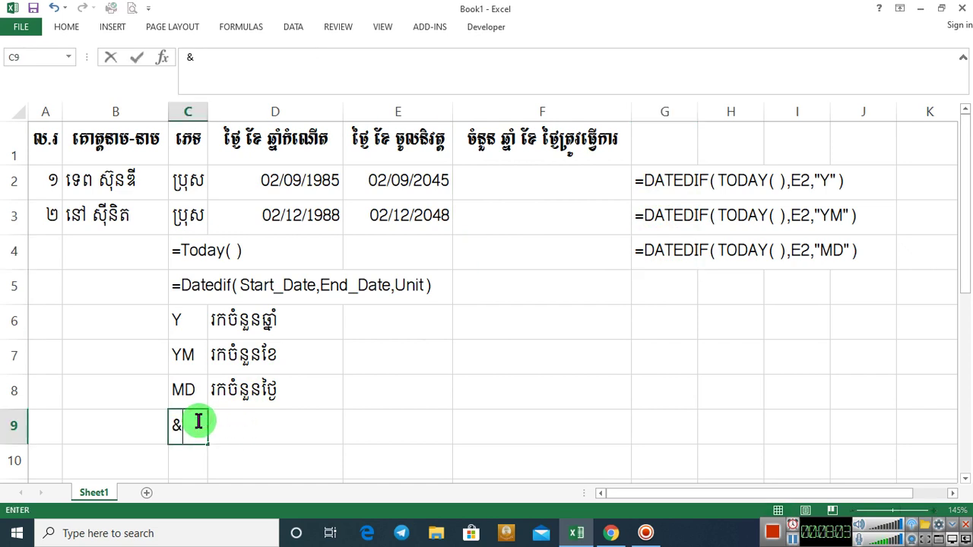
pyautogui.click(219, 434)
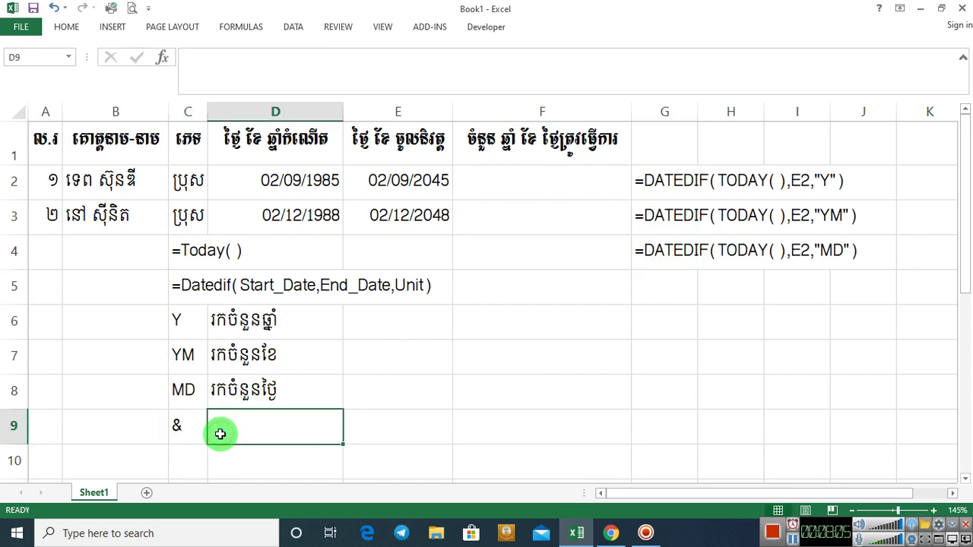
pyautogui.write('សម្រាប់')
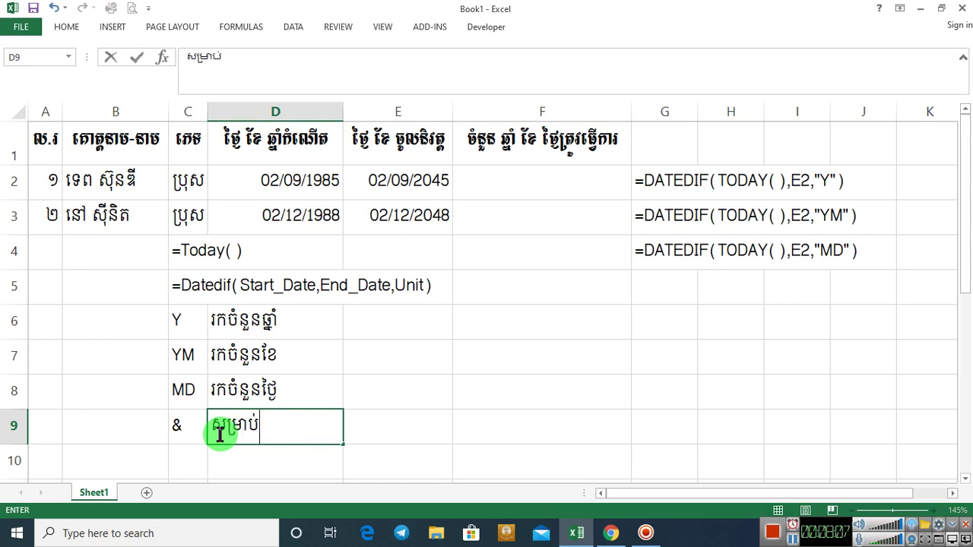
pyautogui.write('តភ្ជាប់')
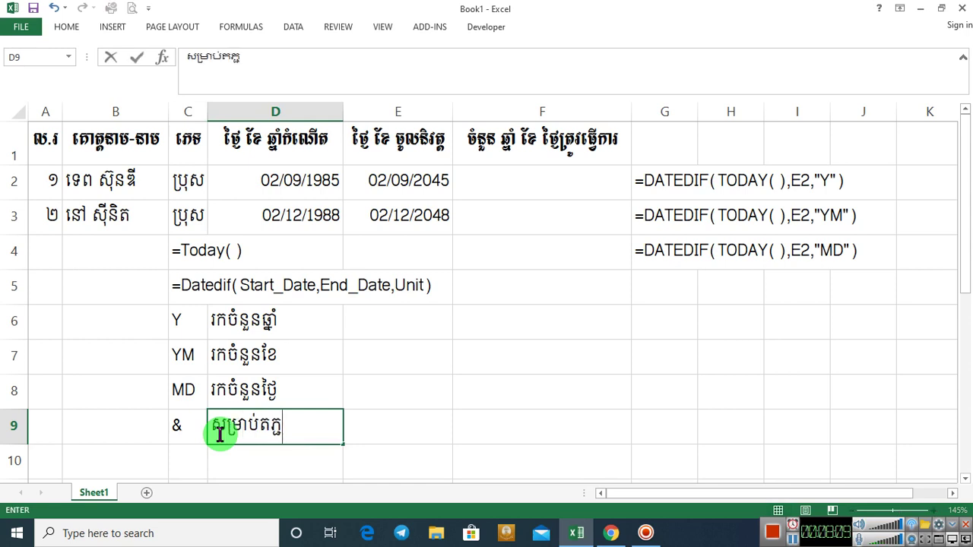
pyautogui.write('រូបម')
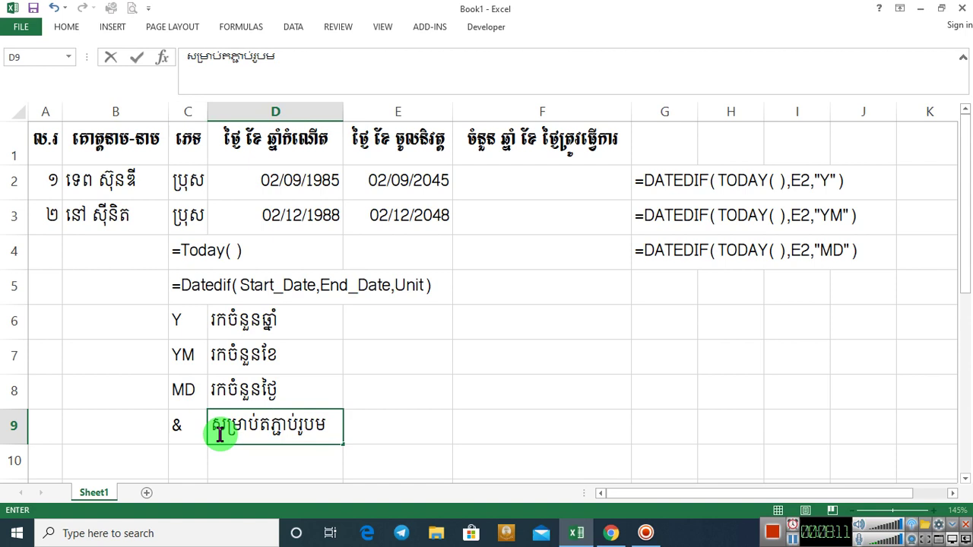
pyautogui.write('ន្ត')
pyautogui.press('Return')
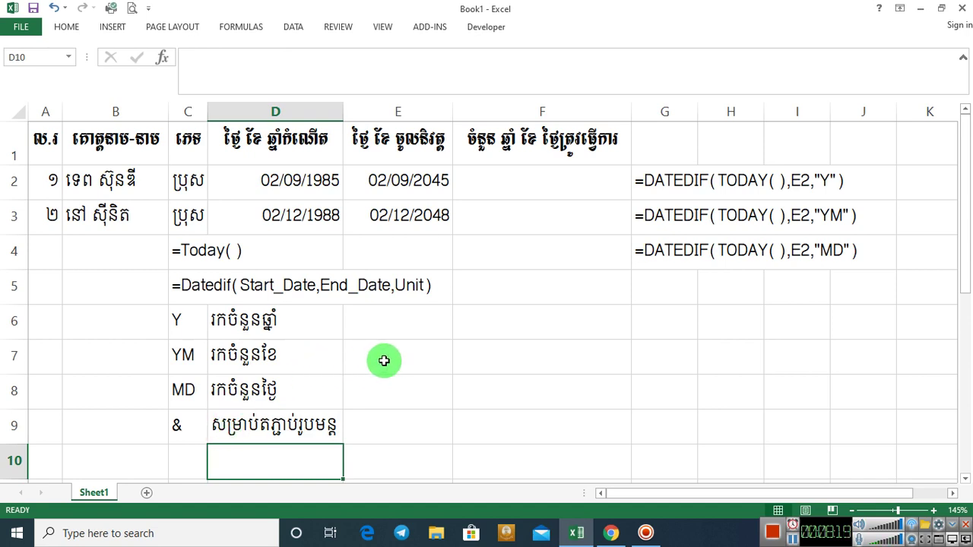
# - Begin the combined remaining-work formula in F2 with =datedif(today(),E2,"Y")
pyautogui.click(508, 170)
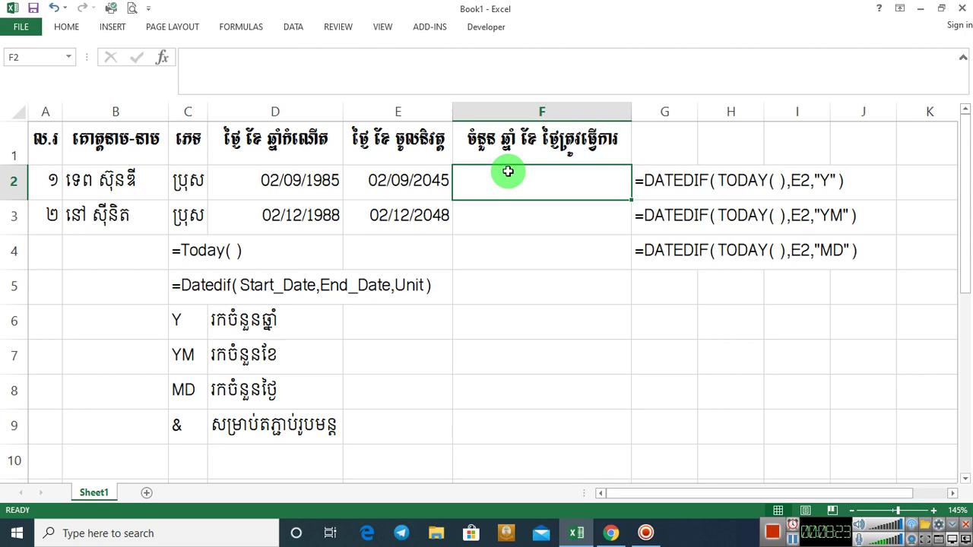
pyautogui.click(658, 183)
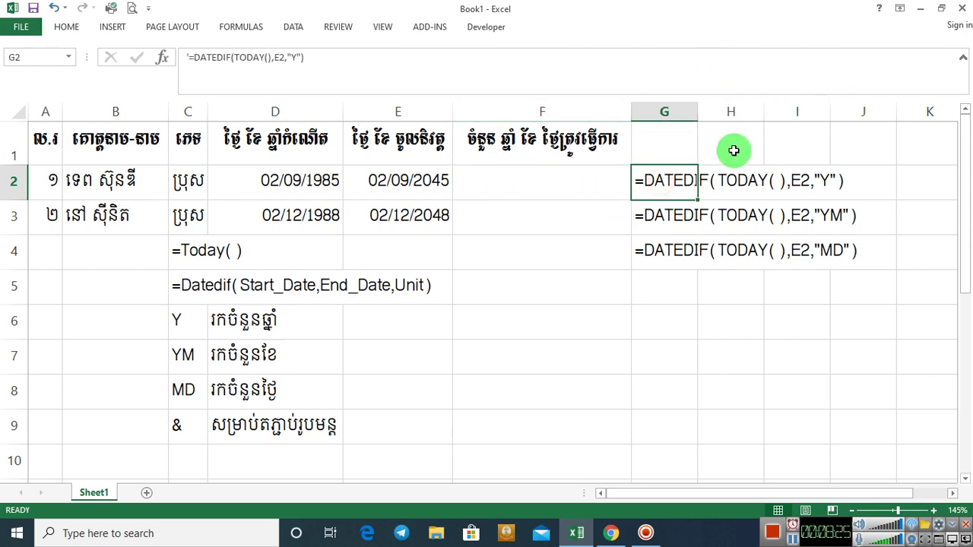
pyautogui.click(495, 189)
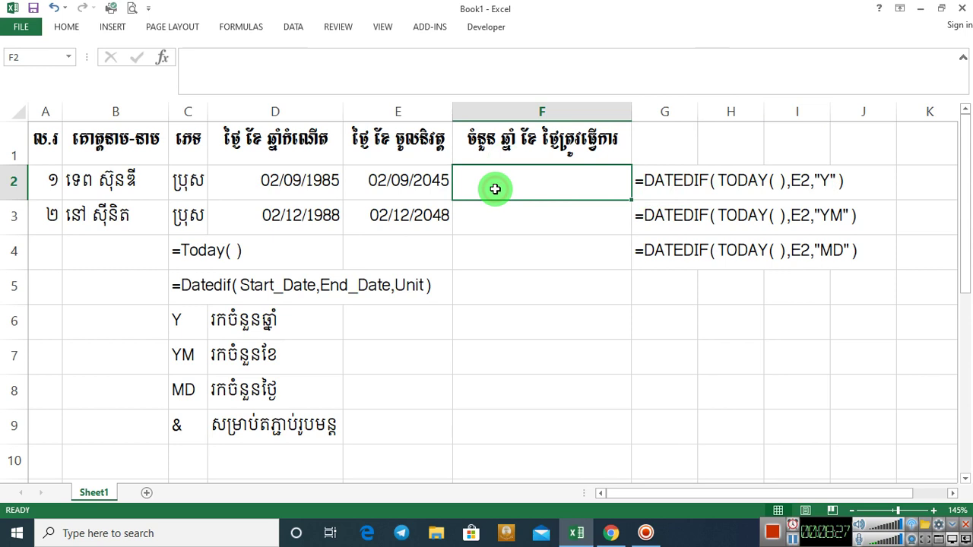
pyautogui.write('=')
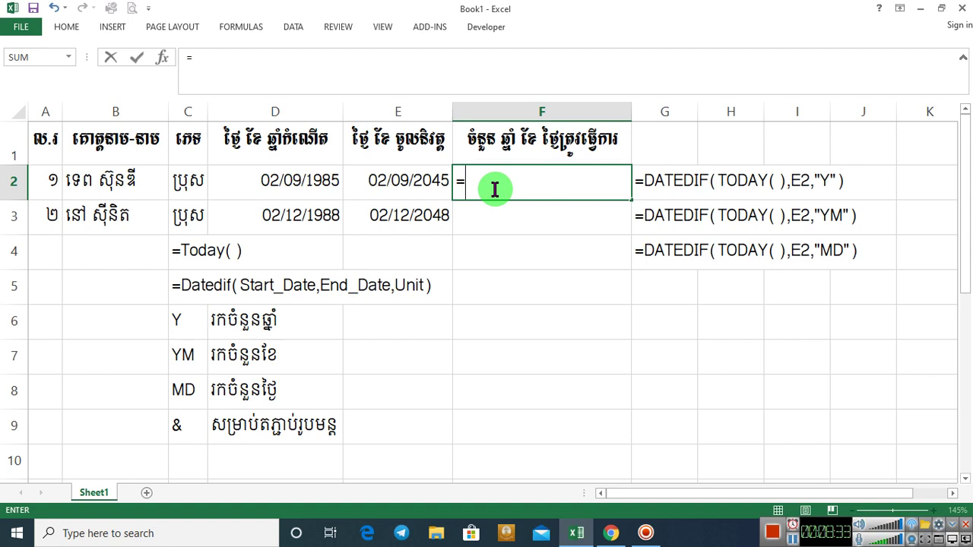
pyautogui.write('datedif(today')
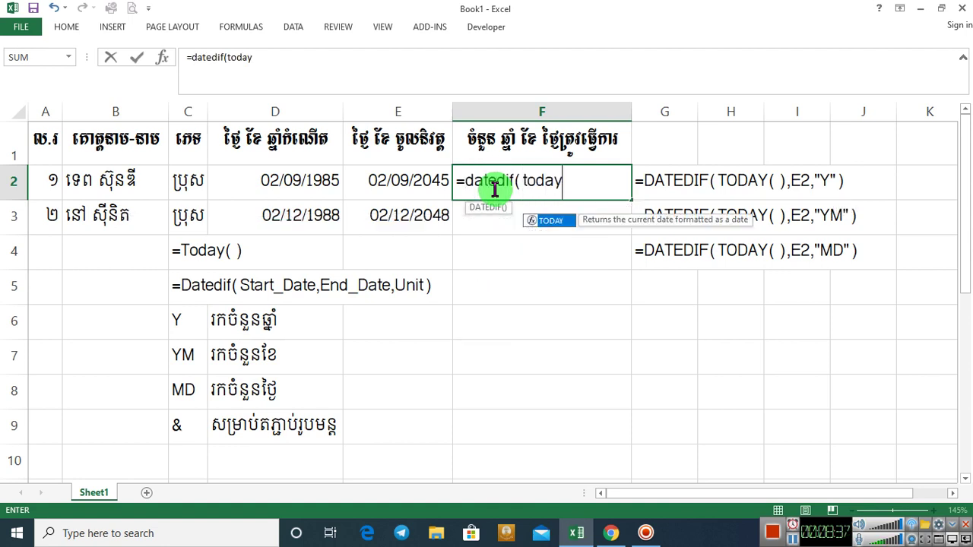
pyautogui.write('(),')
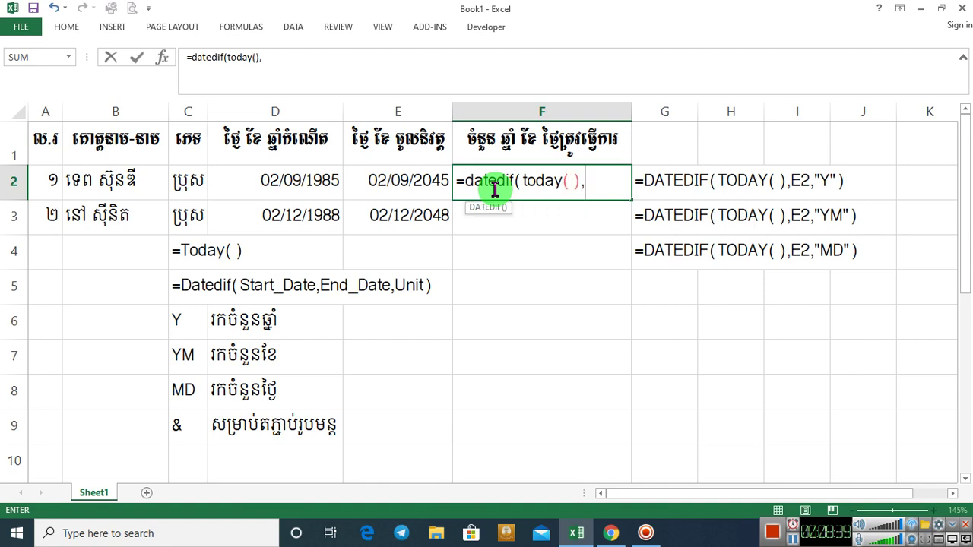
pyautogui.write('E2,')
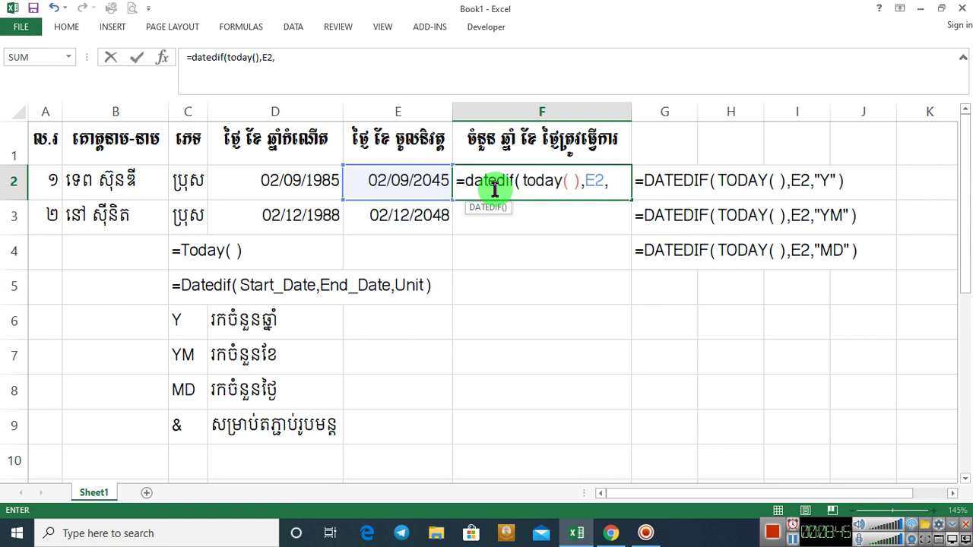
pyautogui.write('"Y")')
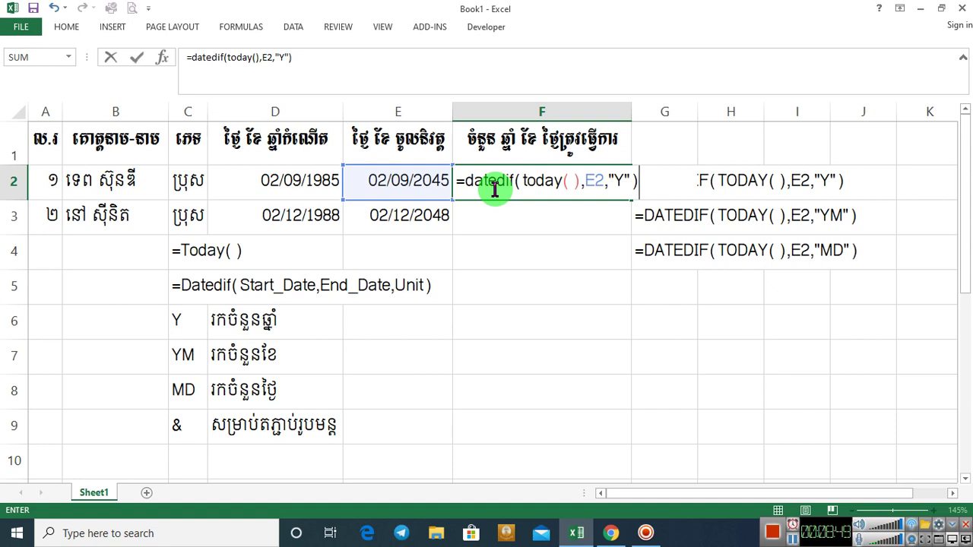
# - Append &" ឆ្នាំ " to the years formula in F2, with a space before and after the word, and enter the formula
pyautogui.write('&')
pyautogui.write('""')
pyautogui.click(651, 180)
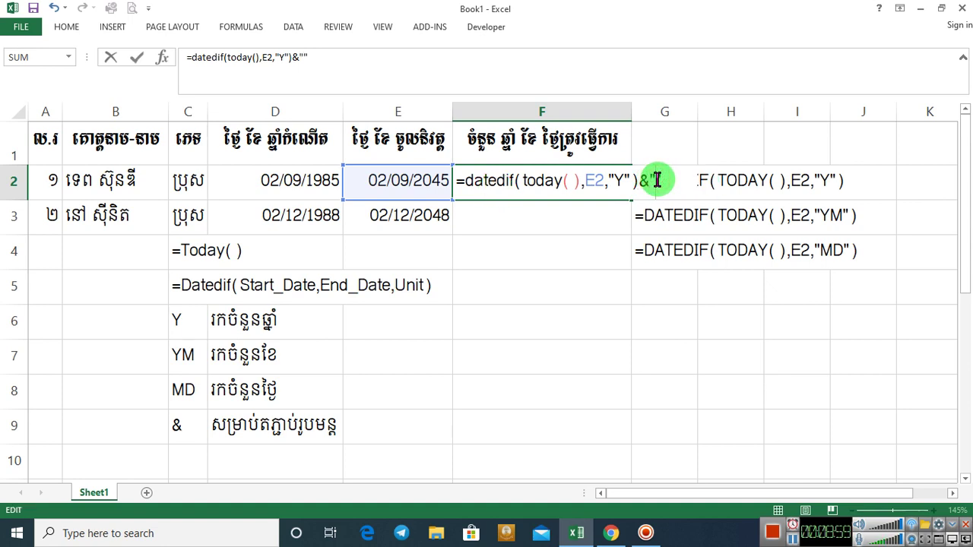
pyautogui.write('ឆ្នាំ')
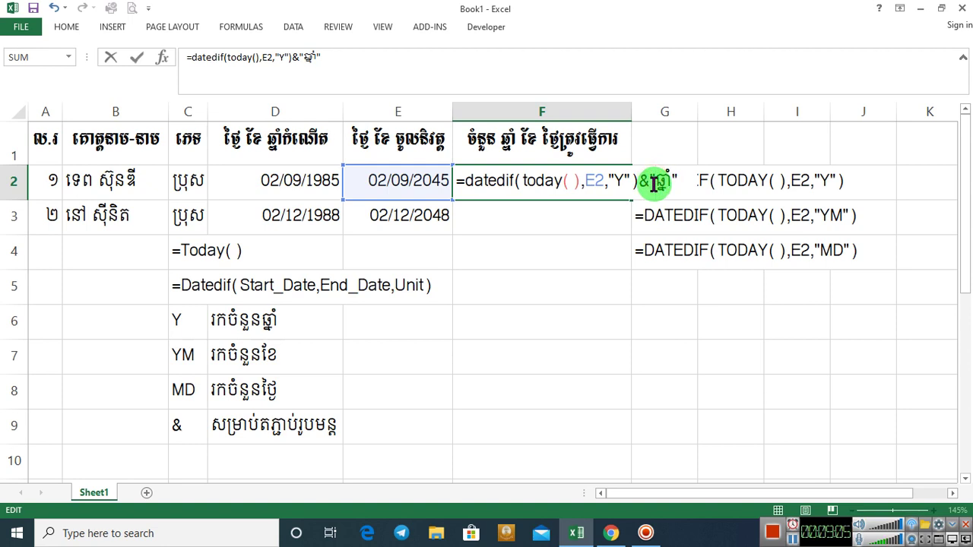
pyautogui.click(654, 183)
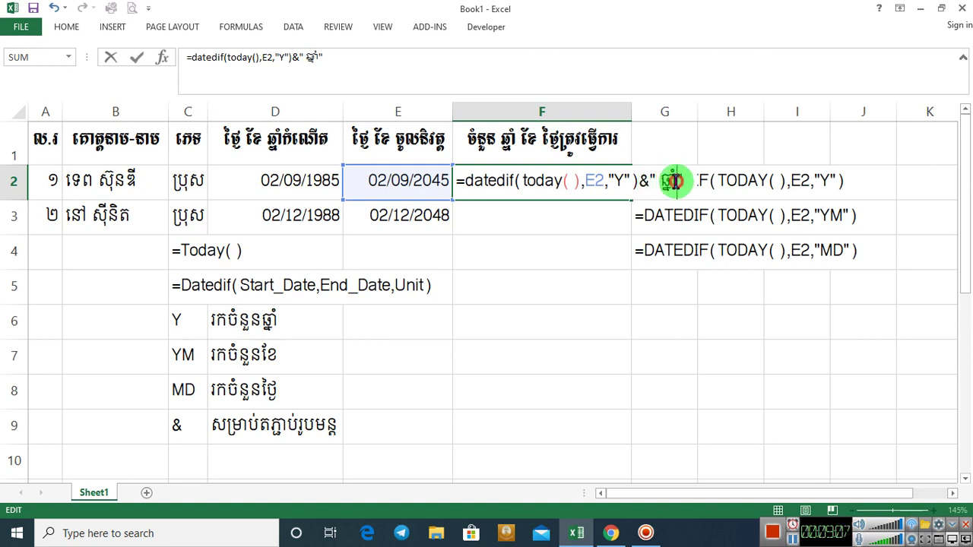
pyautogui.click(677, 183)
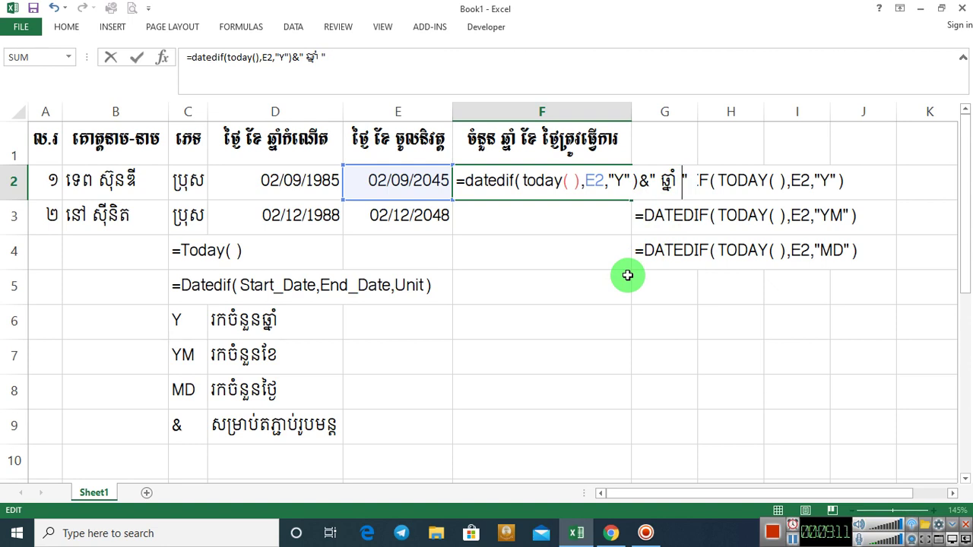
pyautogui.moveTo(694, 177); pyautogui.dragTo(438, 161)
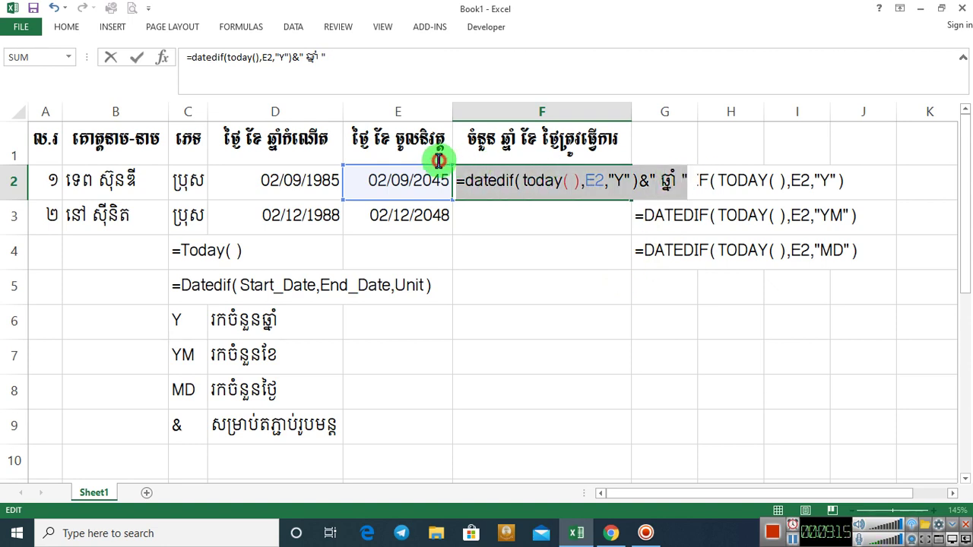
pyautogui.press('Return')
pyautogui.click(520, 170)
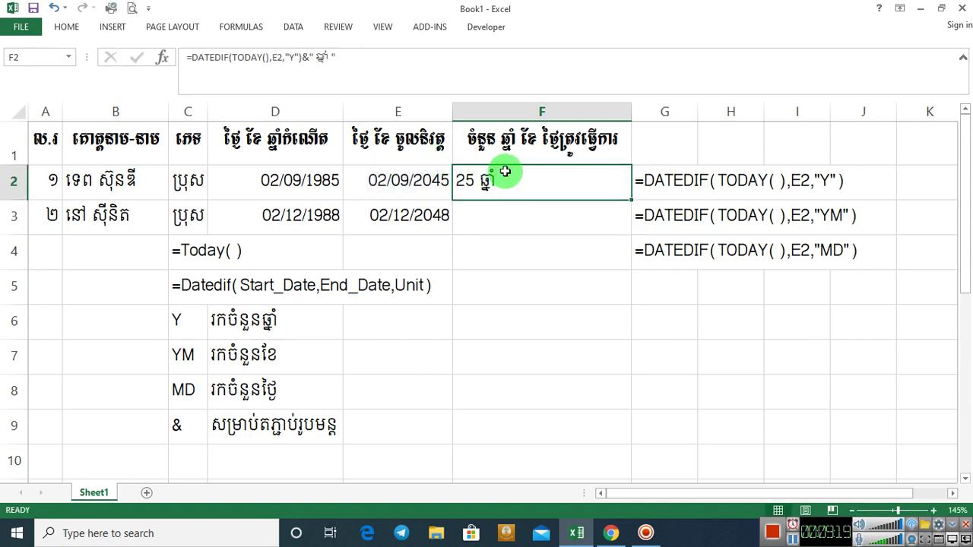
# - Move the three visible DATEDIF text formulas from G2:G4 down to G4:G6
pyautogui.moveTo(648, 186); pyautogui.dragTo(656, 341)
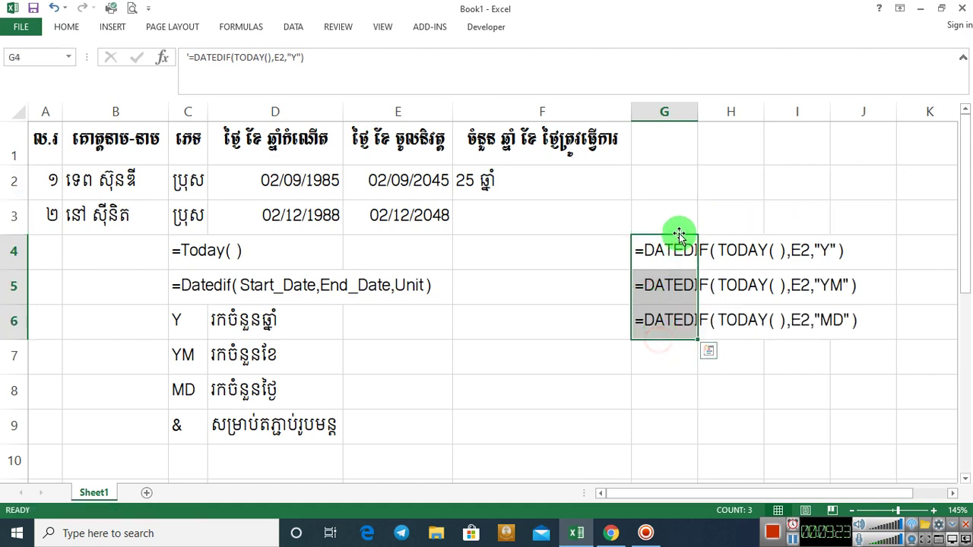
pyautogui.click(669, 286)
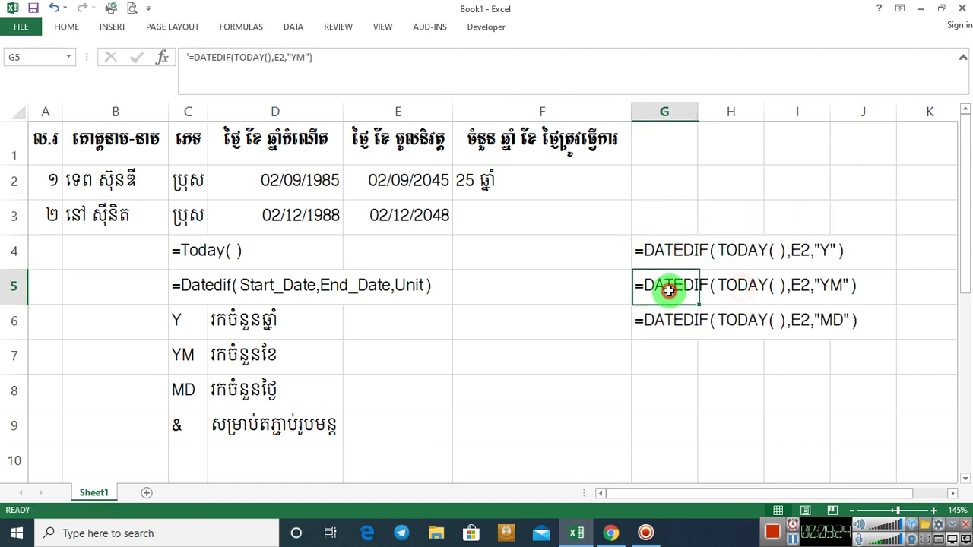
# - Extend the years formula in F2 with &datedif(today(),E2,"YM") to add the remaining months
pyautogui.doubleClick(487, 180)
pyautogui.click(731, 181)
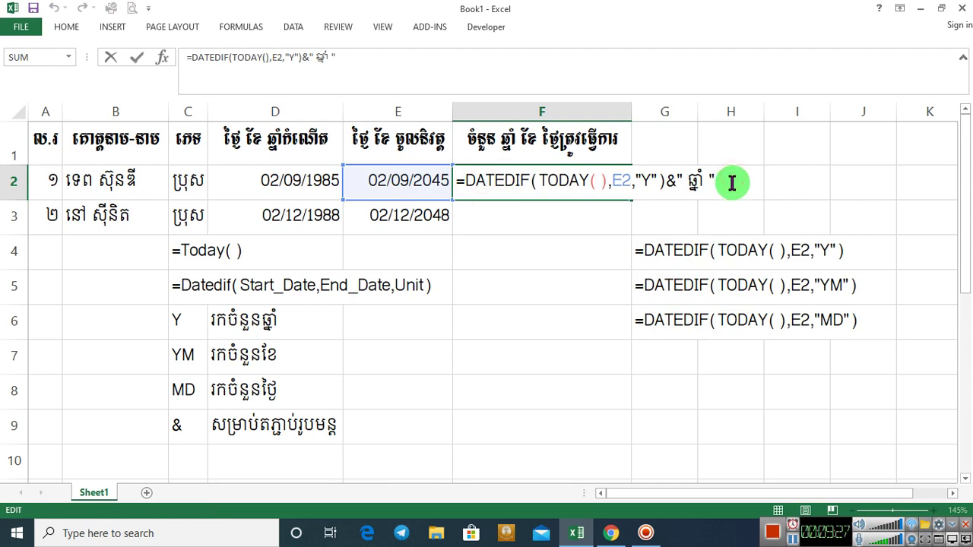
pyautogui.write('ខ')
pyautogui.press('BackSpace')
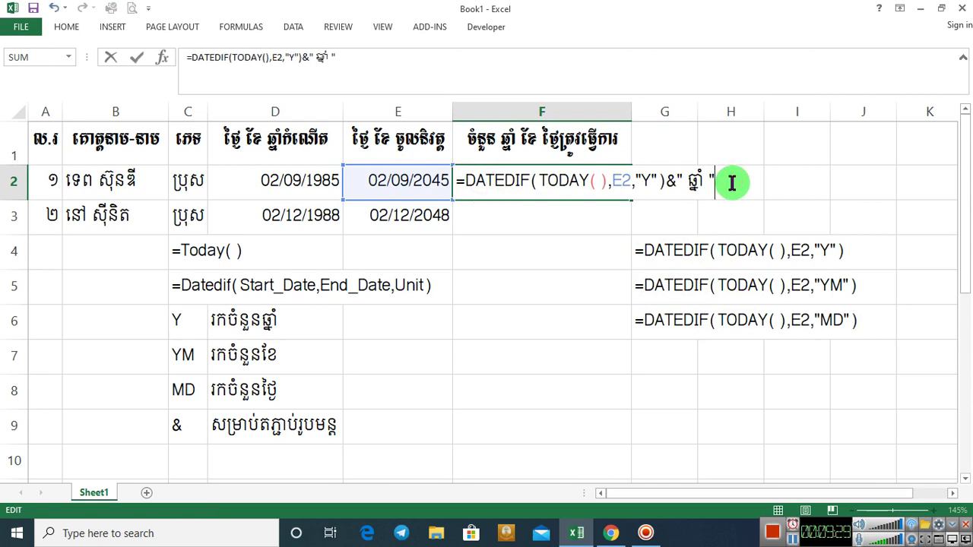
pyautogui.write('&')
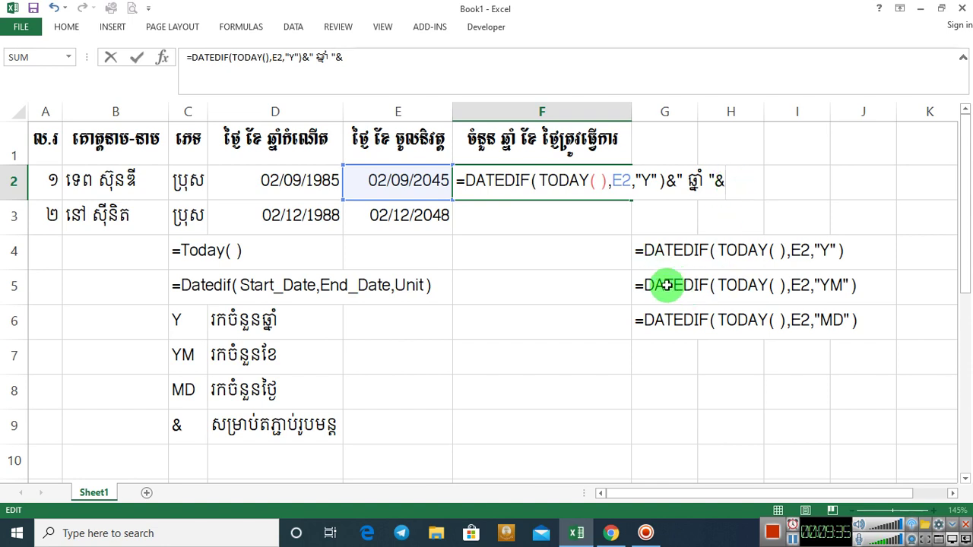
pyautogui.write('dated')
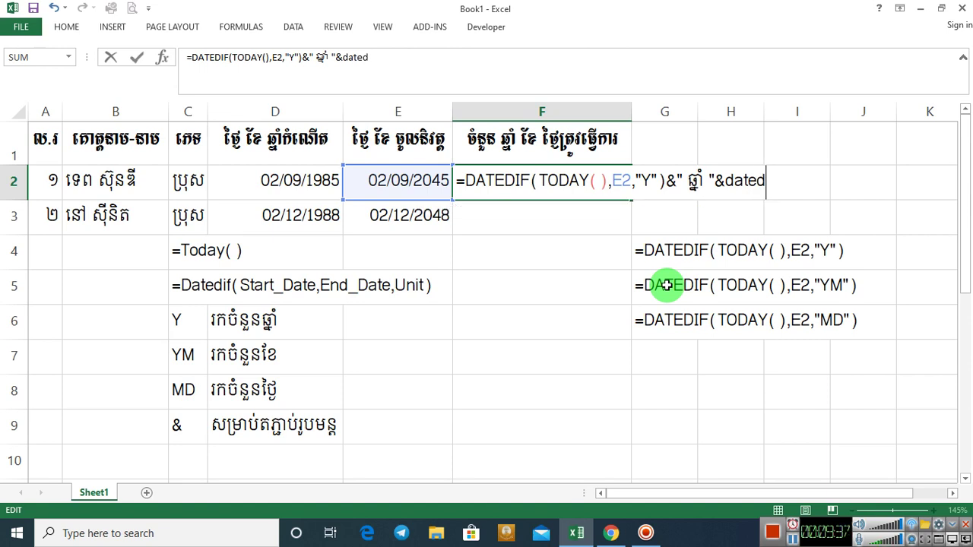
pyautogui.write('if(')
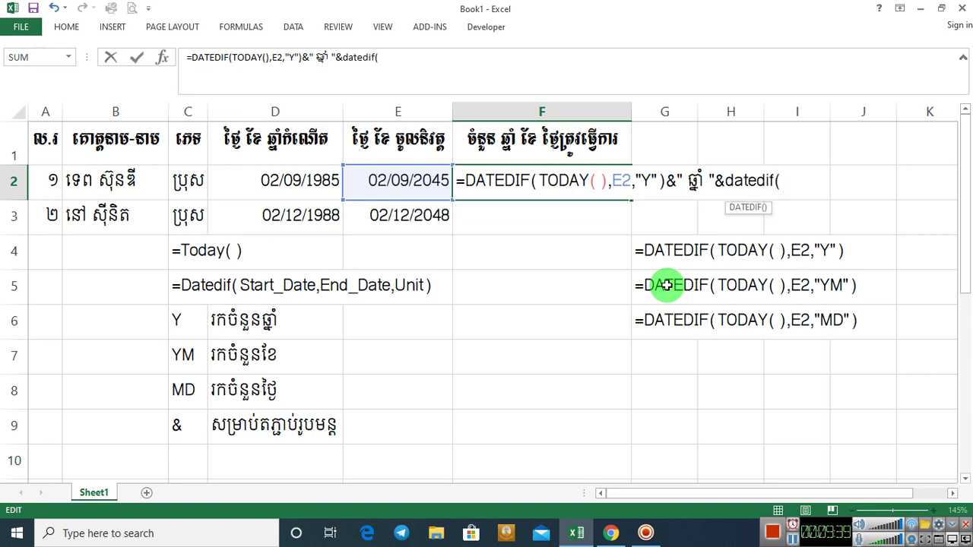
pyautogui.write('te')
pyautogui.press('BackSpace')
pyautogui.write('oday()')
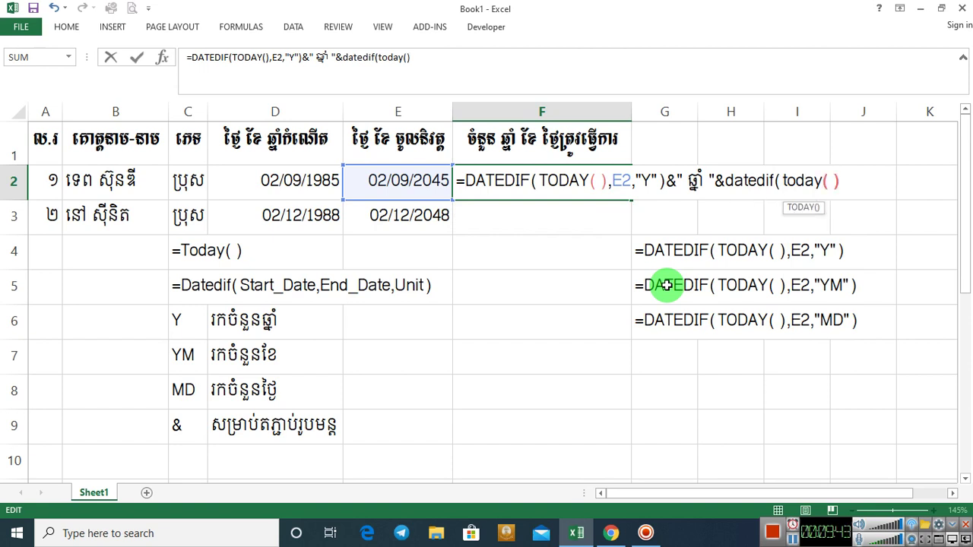
pyautogui.write(',E')
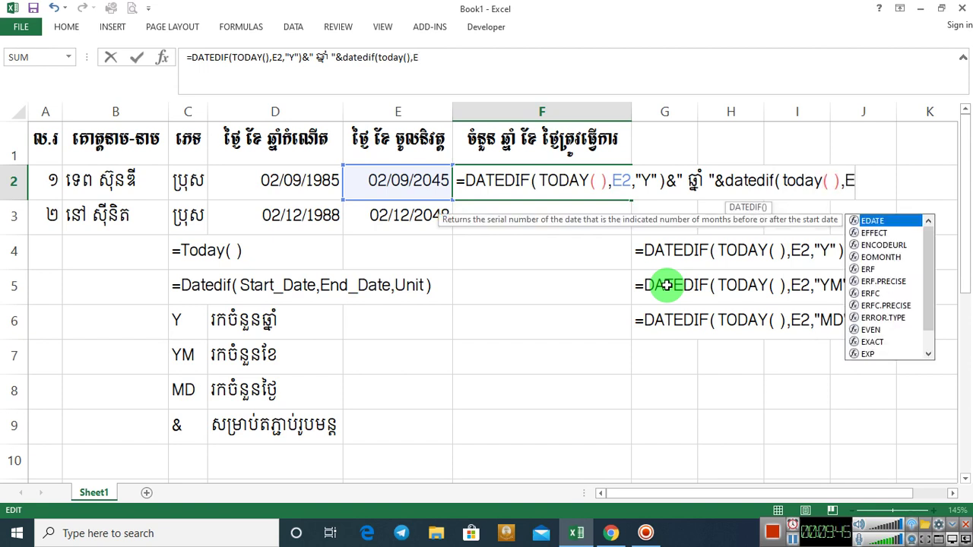
pyautogui.write('2')
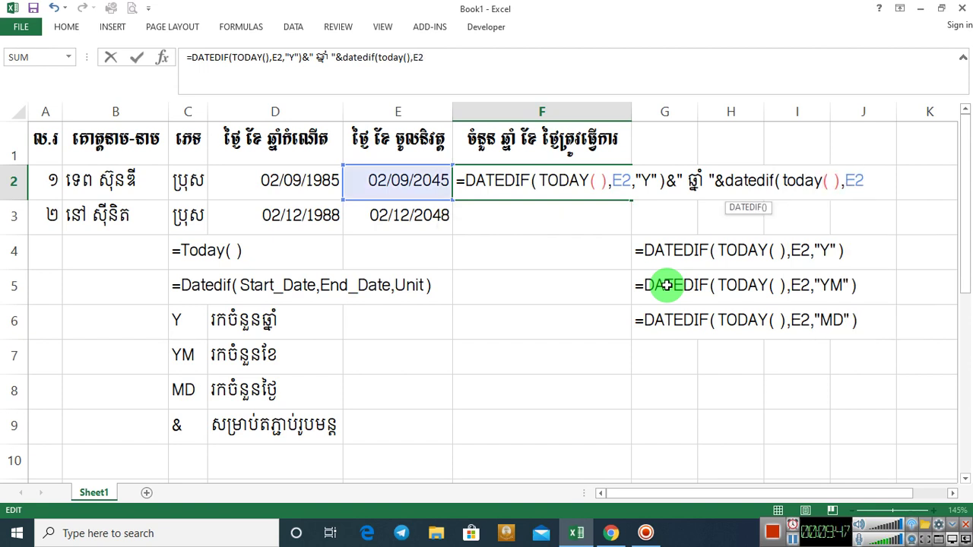
pyautogui.write(',"YM')
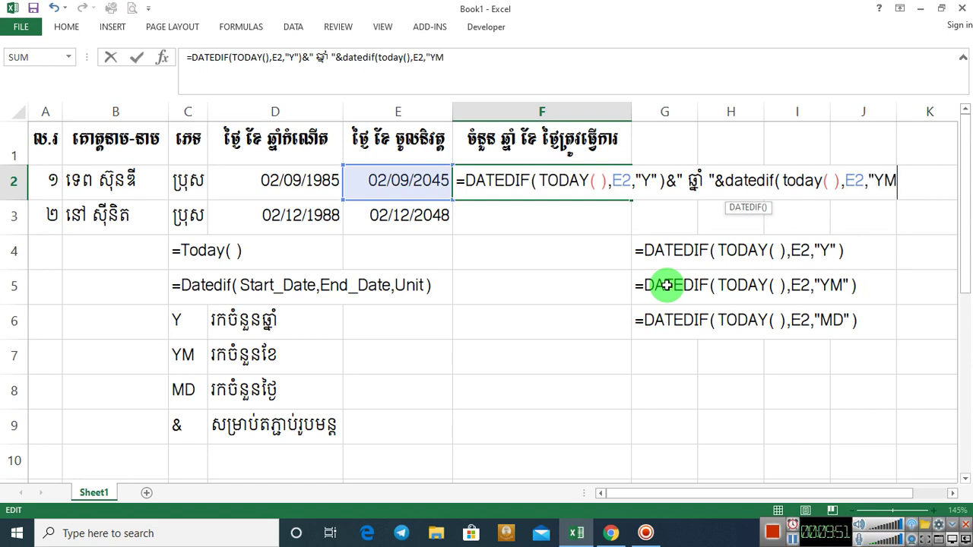
pyautogui.write('")')
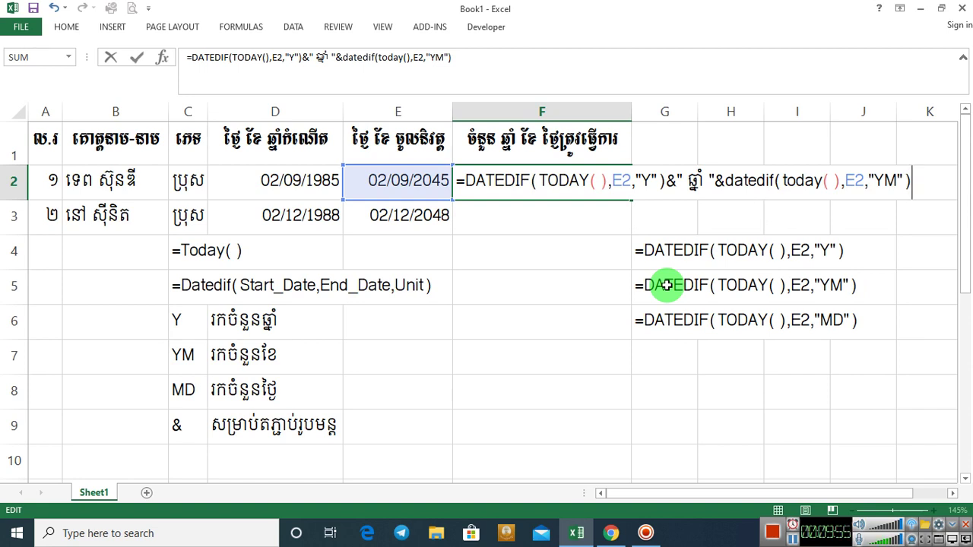
# - Append &" ខែ " after the months part of the F2 formula, with a space before and after the word
pyautogui.write('&ខ')
pyautogui.press('BackSpace')
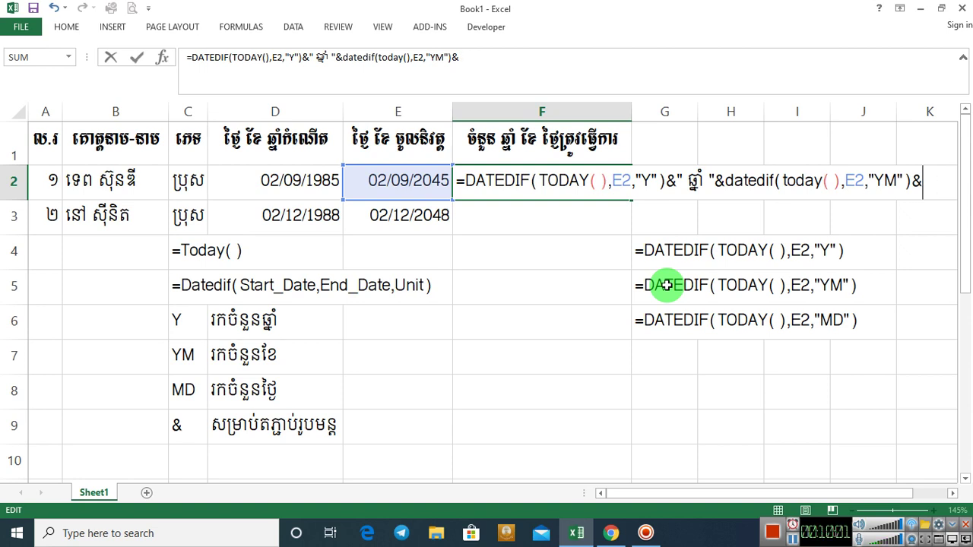
pyautogui.write('៉')
pyautogui.press('BackSpace')
pyautogui.write('ខែ')
pyautogui.press('alt')
pyautogui.click(929, 180)
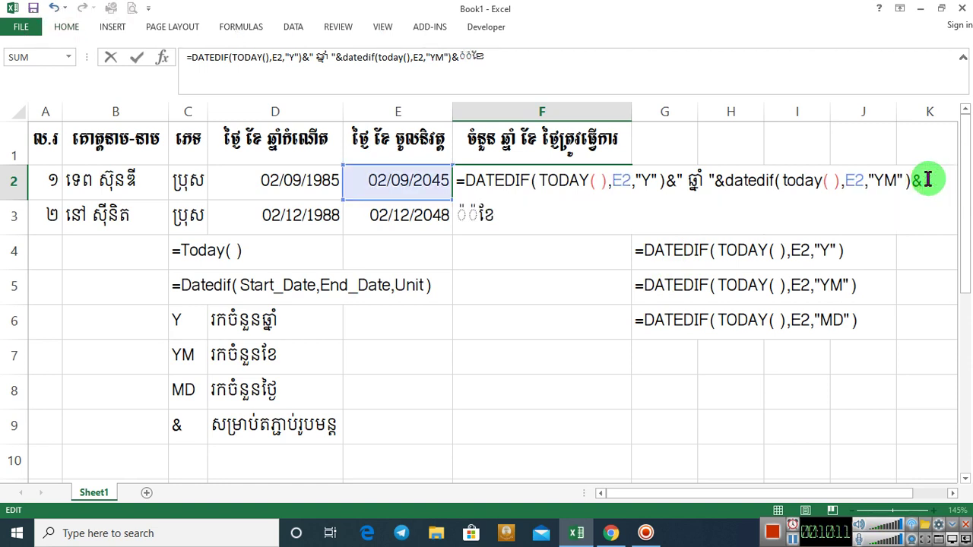
pyautogui.press('BackSpace')
pyautogui.press('BackSpace')
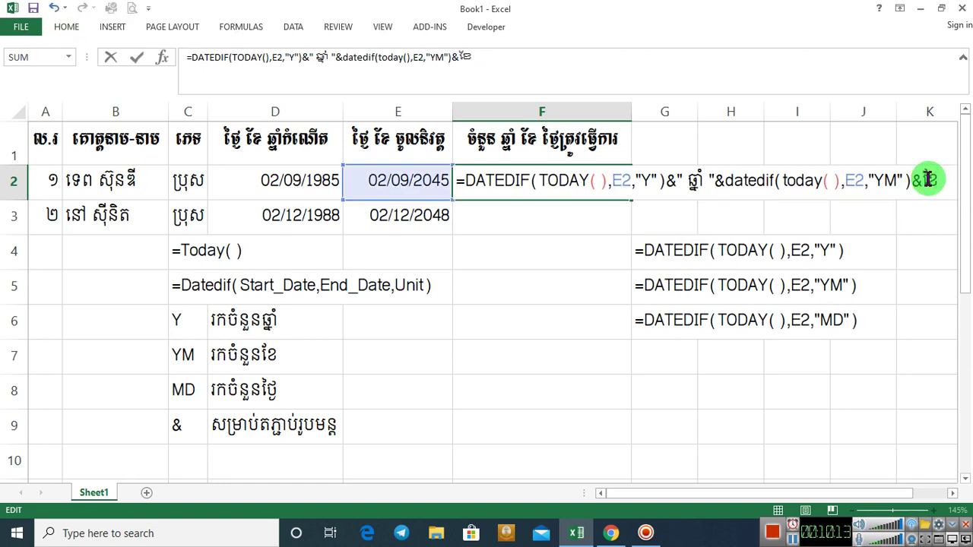
pyautogui.write('""')
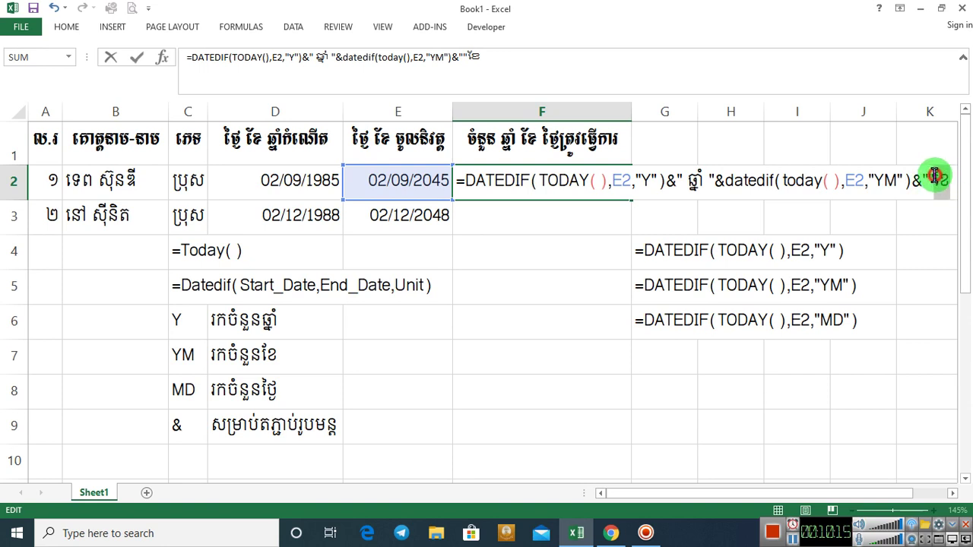
pyautogui.press('Delete')
pyautogui.press('Delete')
pyautogui.press('Left')
pyautogui.write('ខែ')
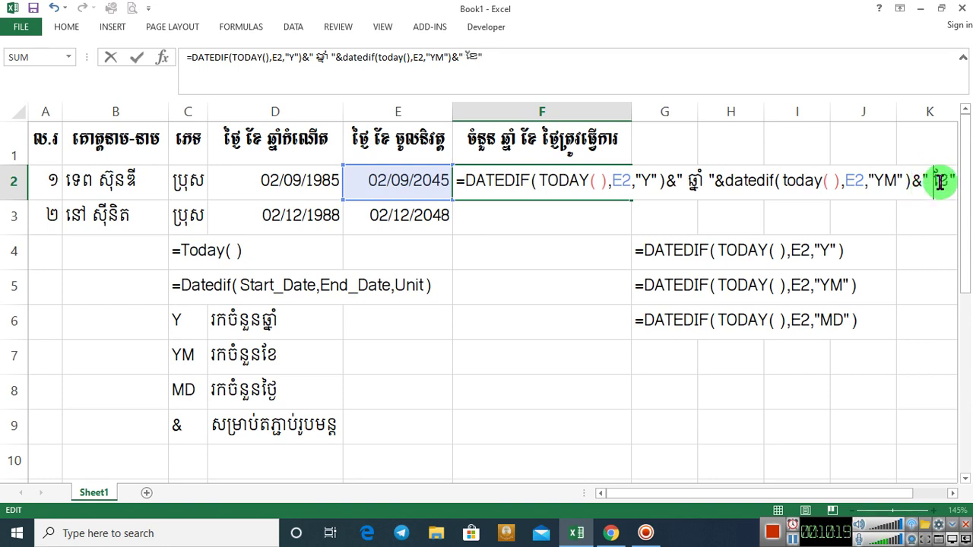
pyautogui.click(491, 232)
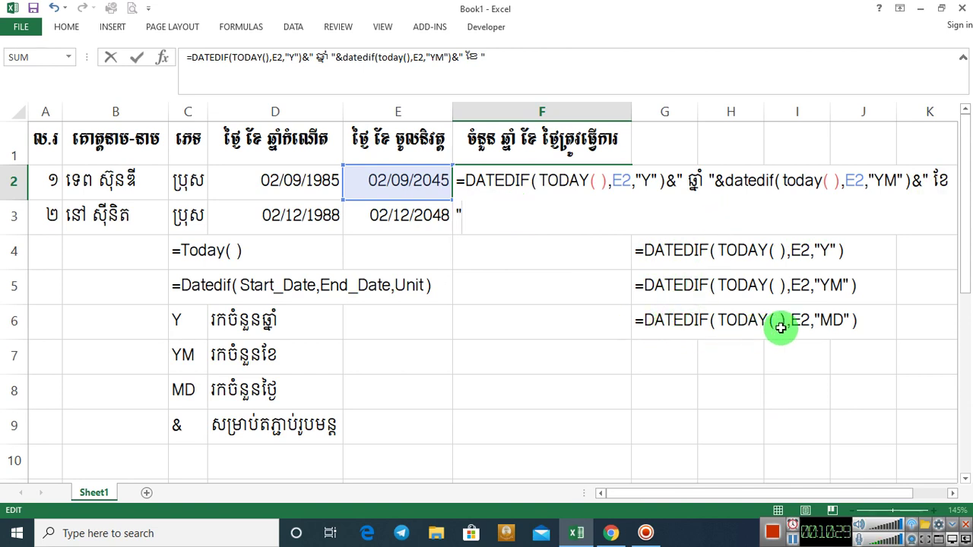
# - Join the remaining days to the F2 formula with &datedif(today(),E2,"MD")
pyautogui.write('&')
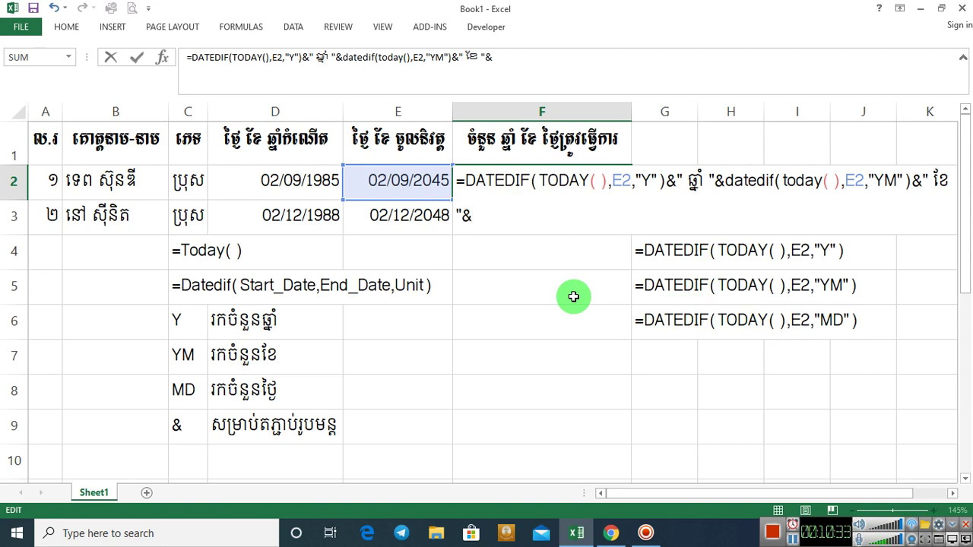
pyautogui.write('dated')
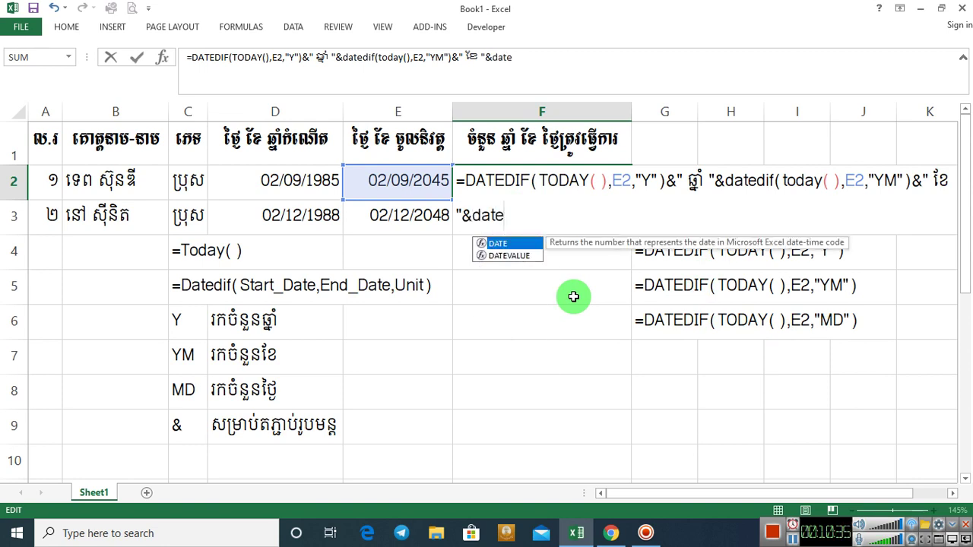
pyautogui.write('if(')
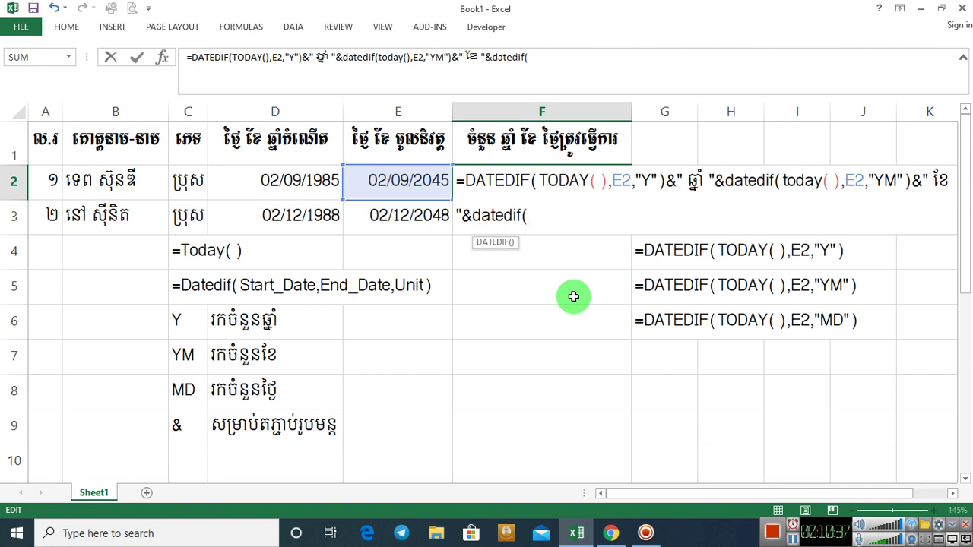
pyautogui.write('today(),E')
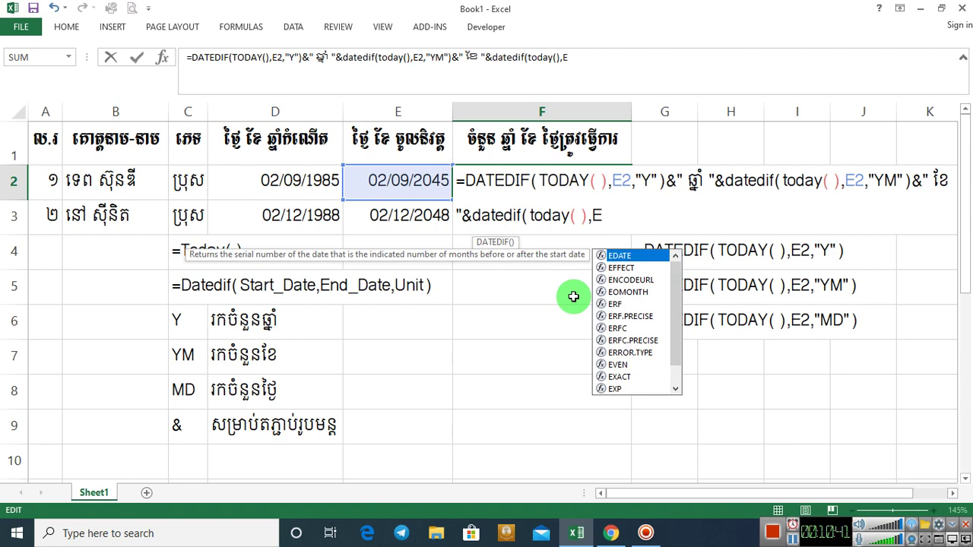
pyautogui.write('2,')
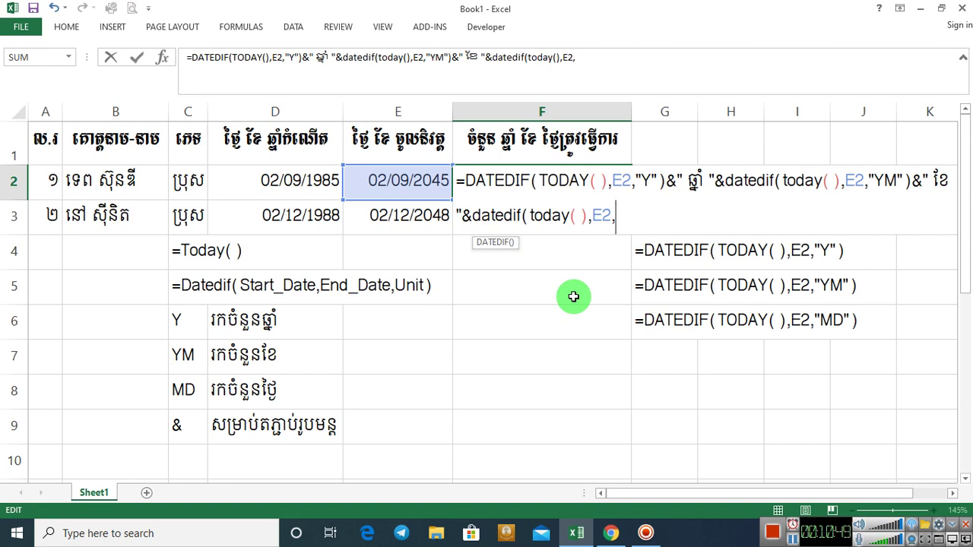
pyautogui.write('"MD')
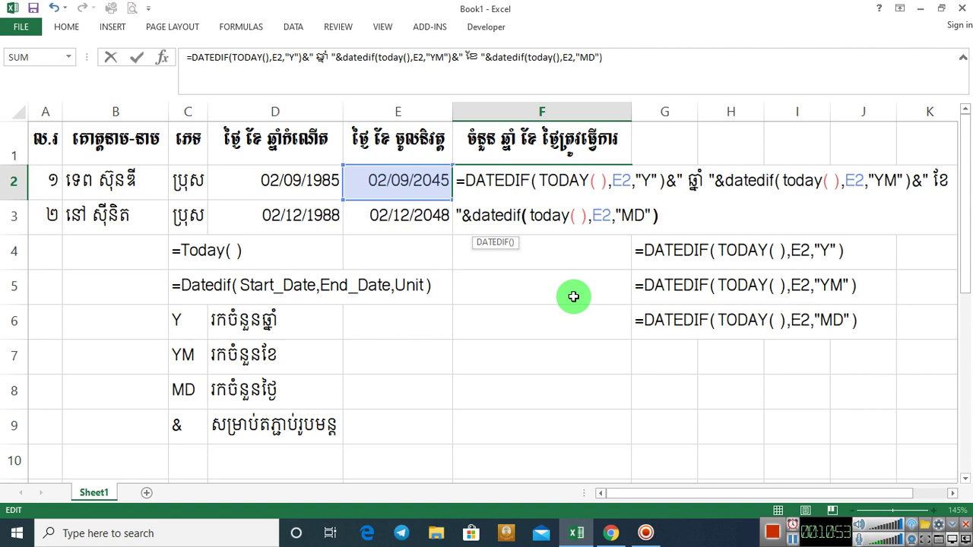
# - Append &" ថ្ងៃ" after the days part, with a space before the word, and enter the F2 formula
pyautogui.write('")&')
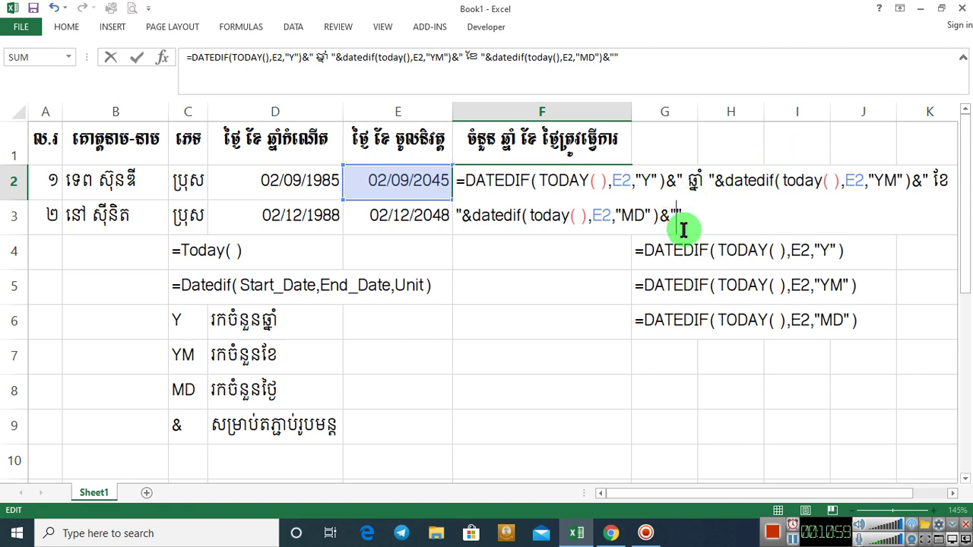
pyautogui.write('ថ្ងៃ')
pyautogui.click(673, 218)
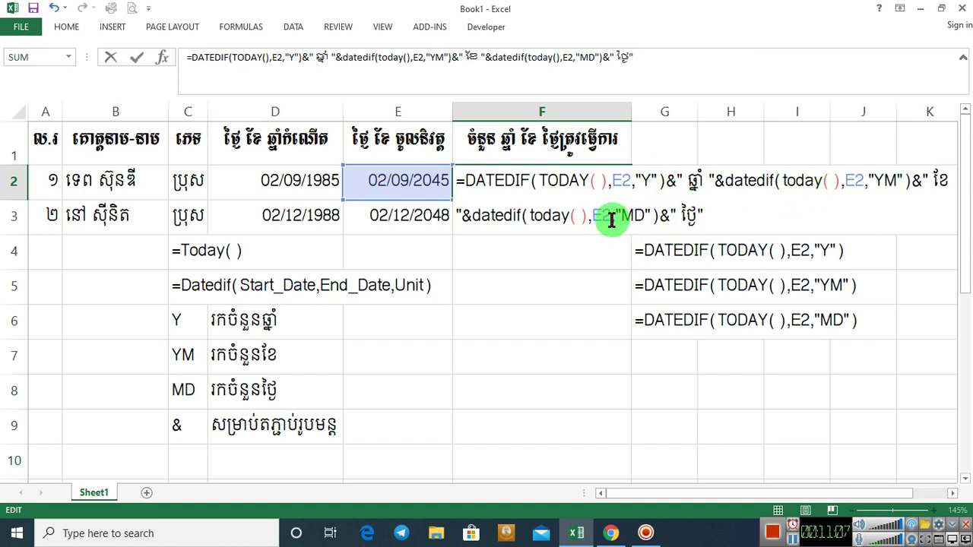
pyautogui.press('Return')
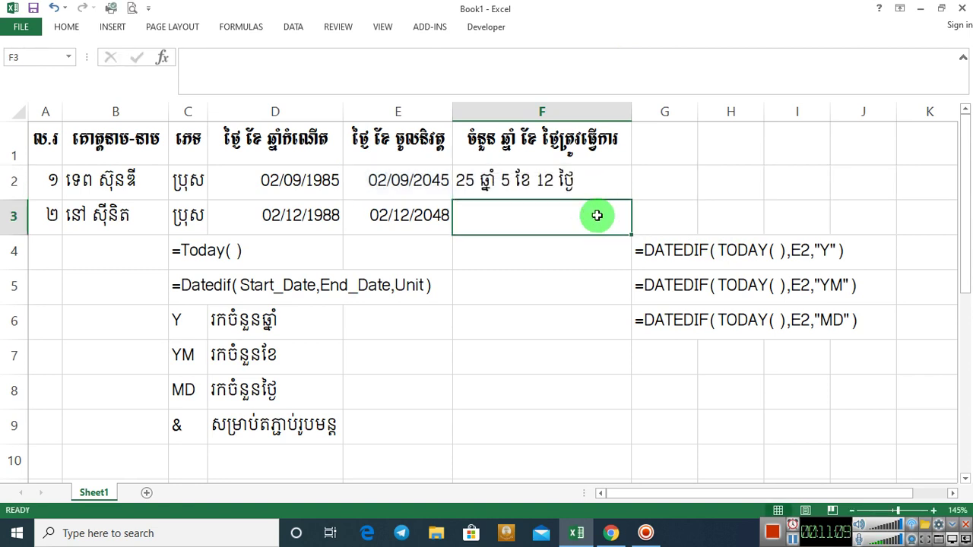
# - Center the result in F2 horizontally and fill its formula down to F3
pyautogui.click(557, 182)
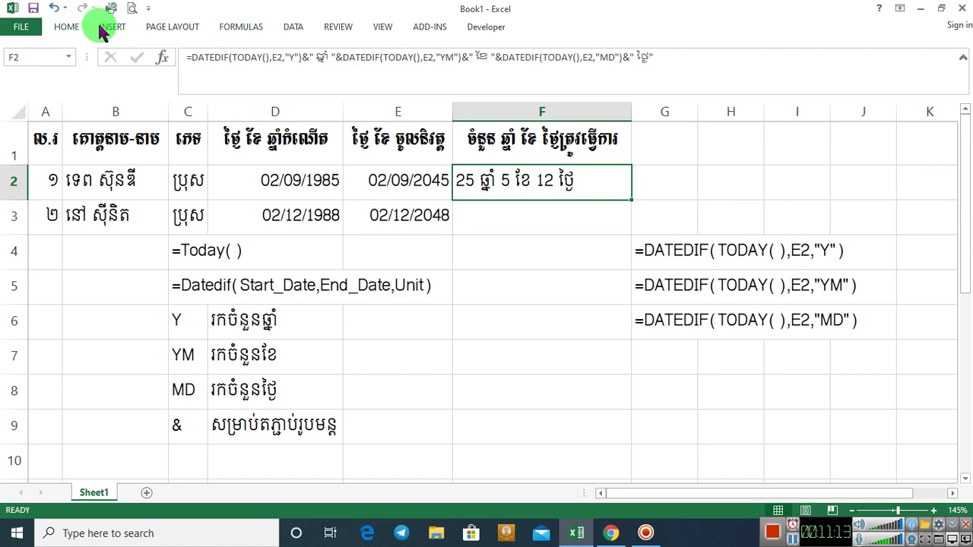
pyautogui.click(64, 27)
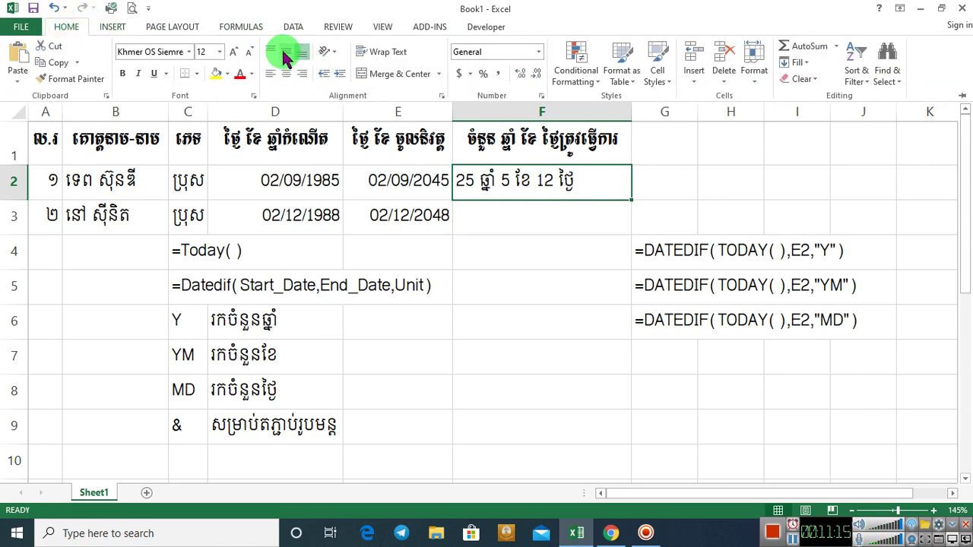
pyautogui.click(643, 254)
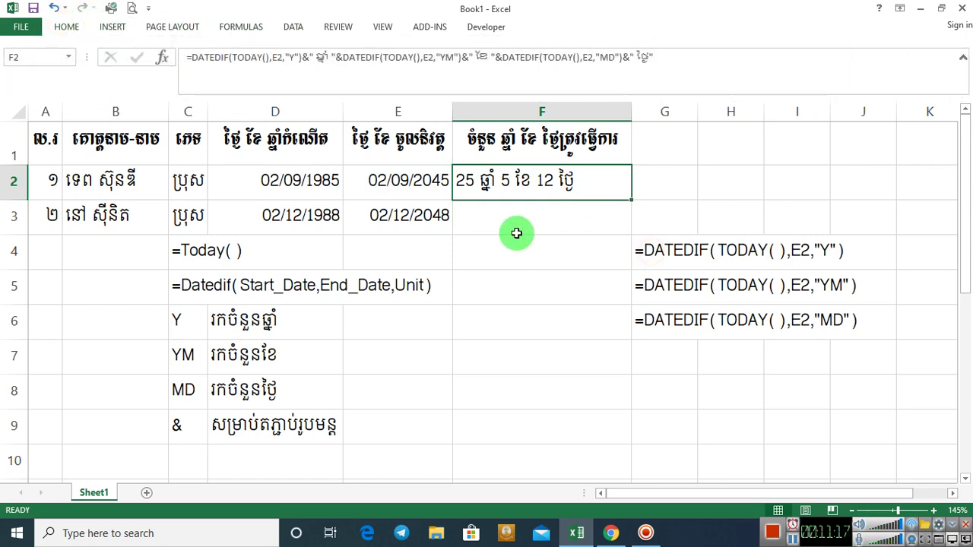
pyautogui.click(65, 27)
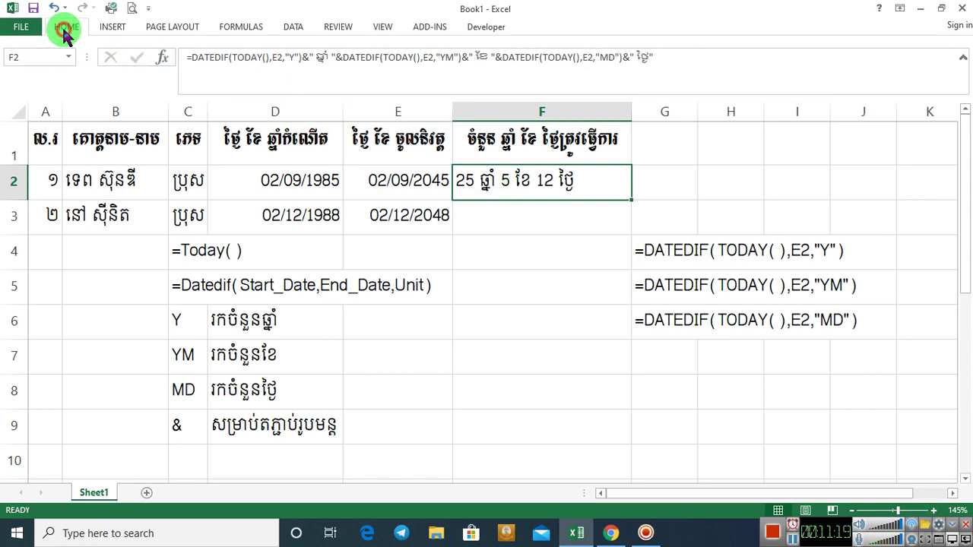
pyautogui.click(286, 73)
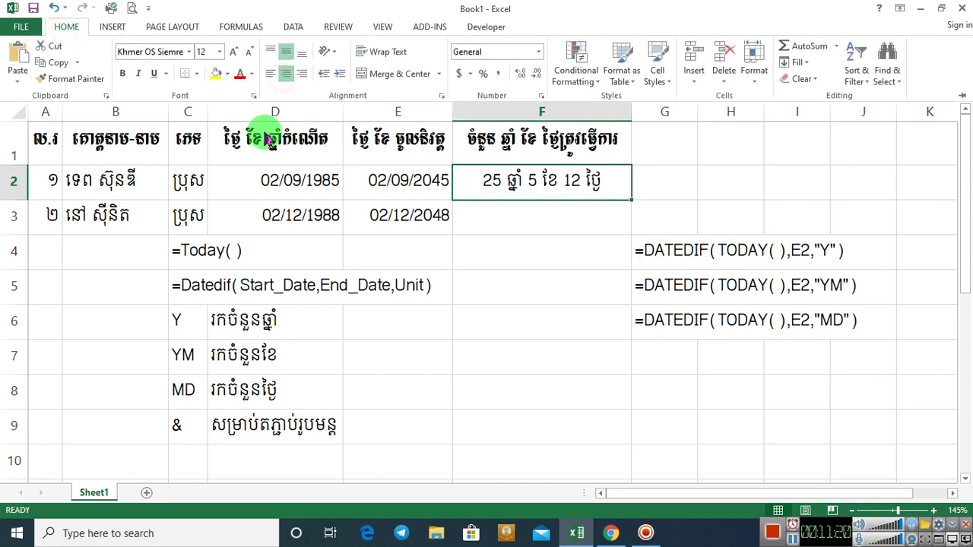
pyautogui.click(79, 29)
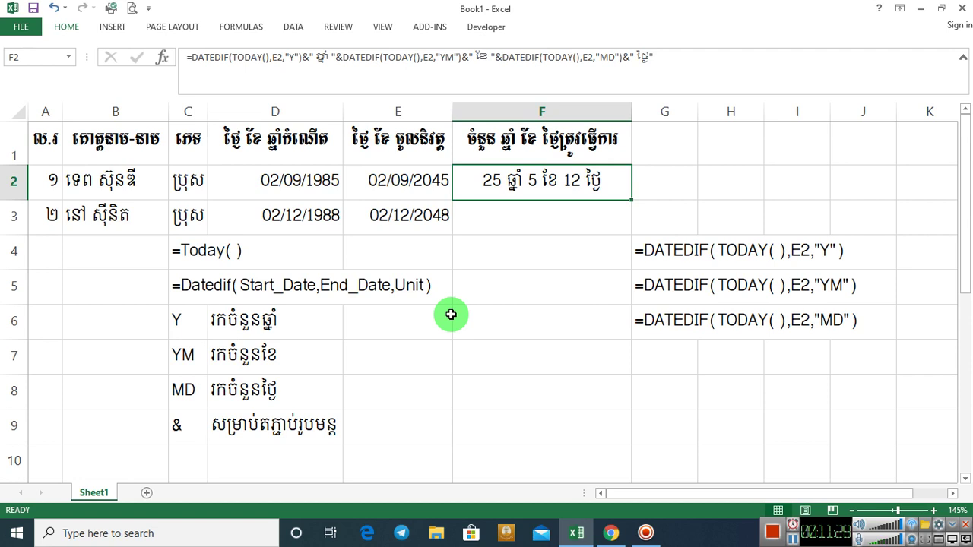
pyautogui.moveTo(630, 200); pyautogui.dragTo(630, 250)
pyautogui.click(563, 283)
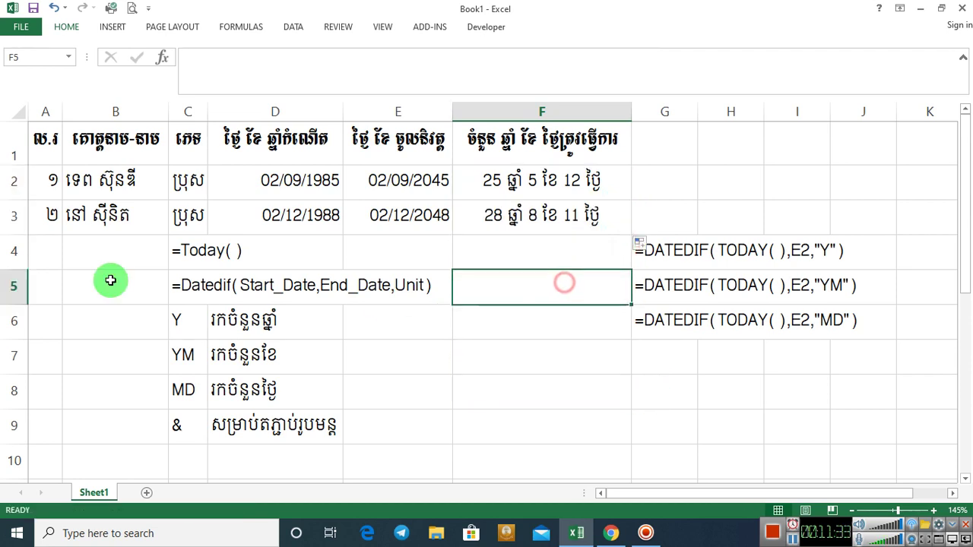
# - Copy the full formula text from F2 into cell B10
pyautogui.doubleClick(538, 180)
pyautogui.moveTo(141, 180); pyautogui.dragTo(964, 183)
pyautogui.hotkey('ctrl', 'c')
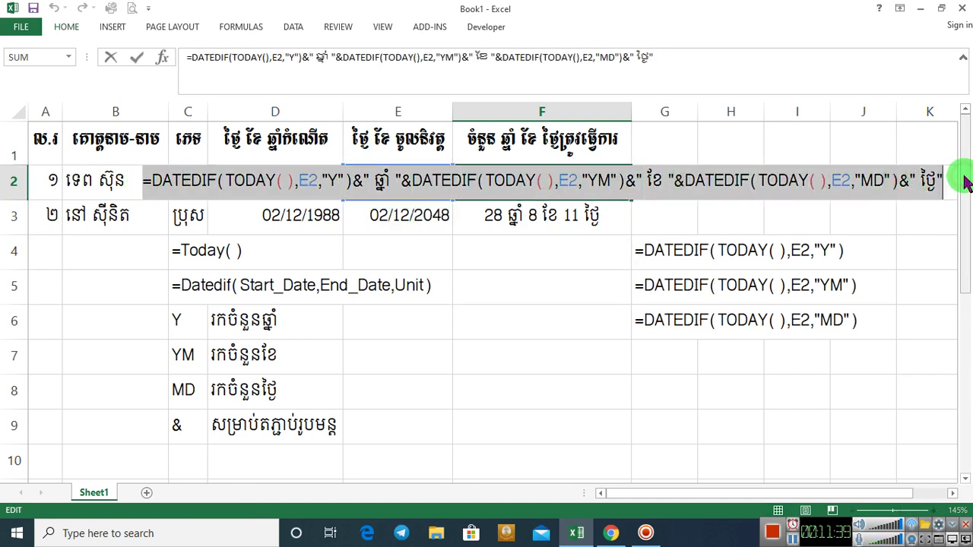
pyautogui.press('Return')
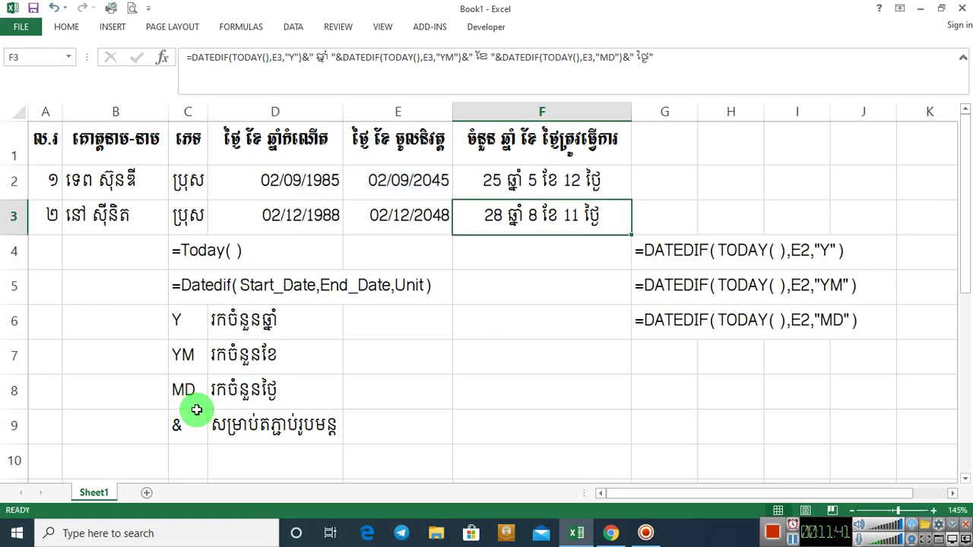
pyautogui.doubleClick(78, 461)
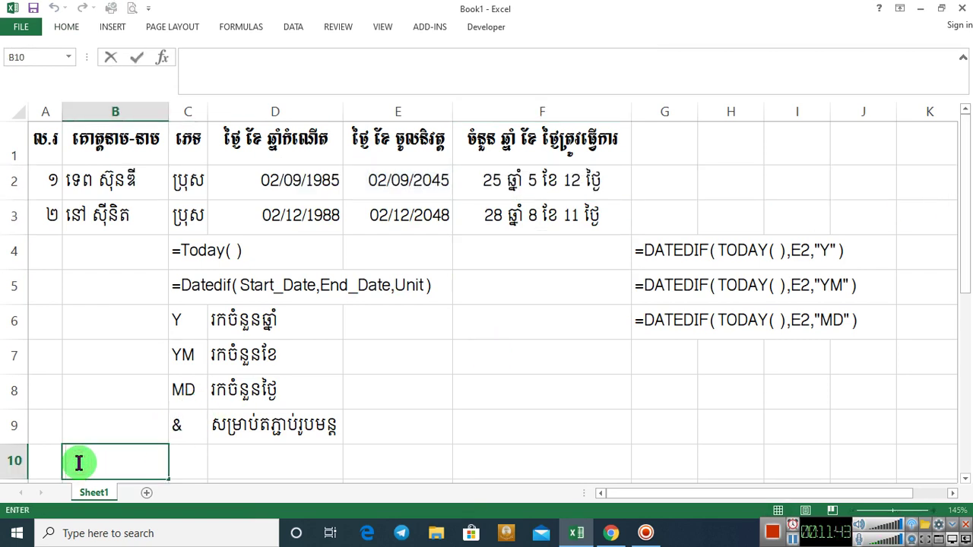
pyautogui.hotkey('ctrl', 'v')
pyautogui.click(70, 462)
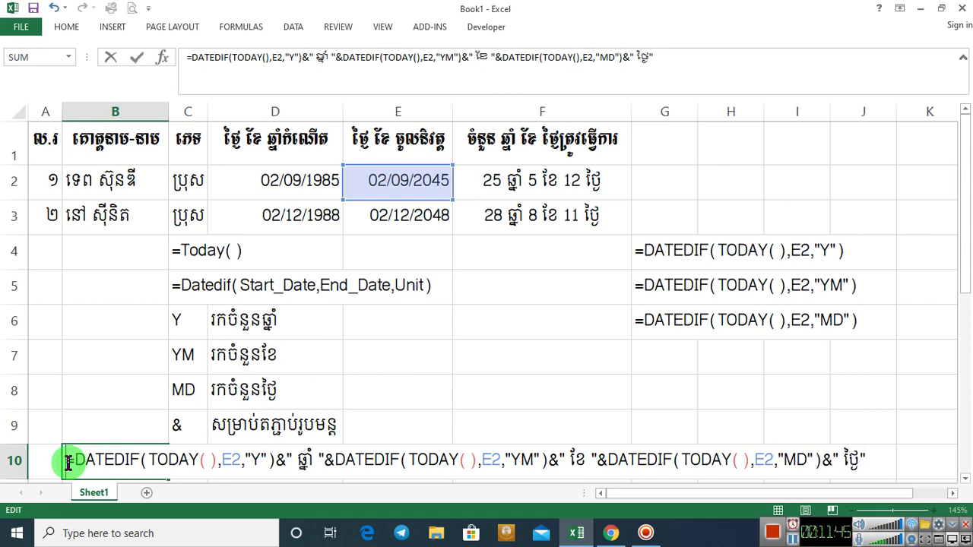
pyautogui.click(68, 462)
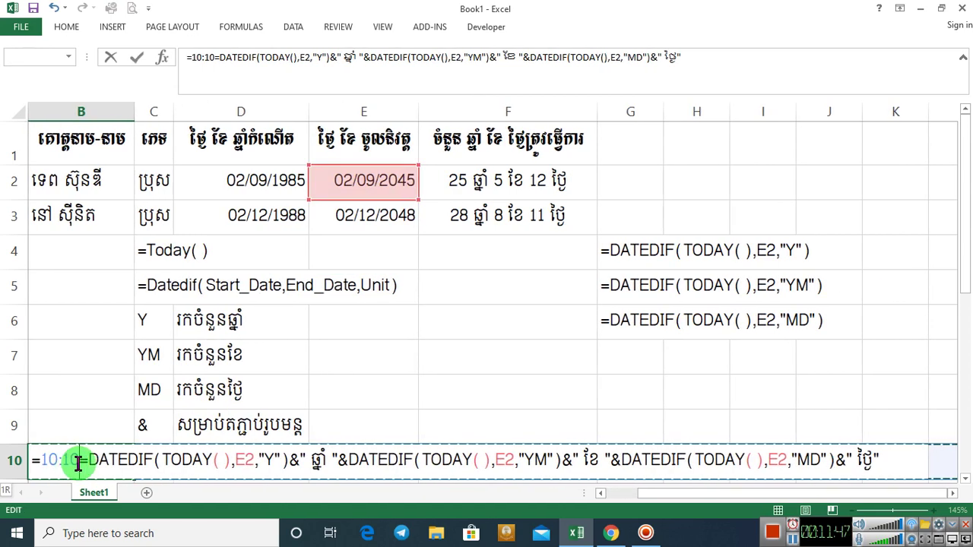
pyautogui.press('BackSpace')
pyautogui.press('BackSpace')
pyautogui.press('BackSpace')
pyautogui.press('BackSpace')
pyautogui.press('BackSpace')
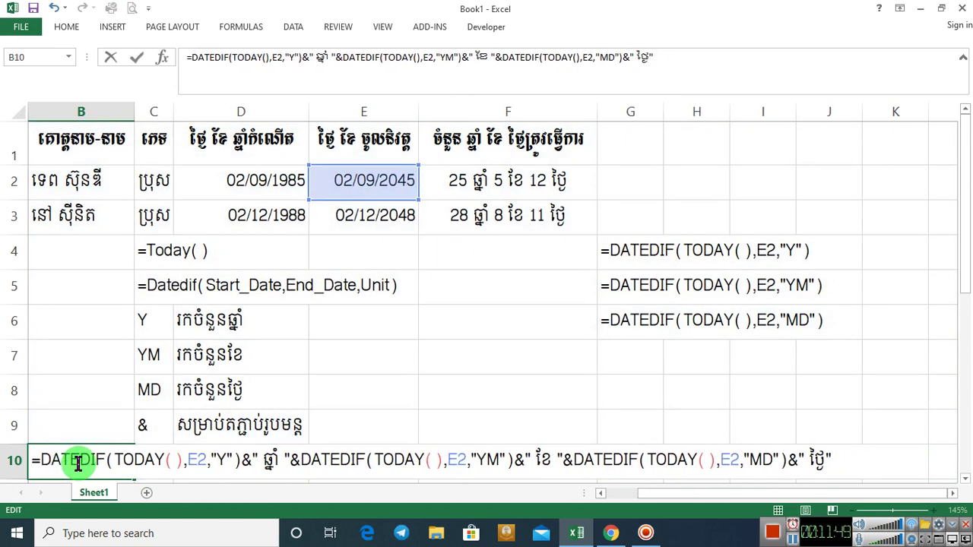
# - Put an apostrophe before the formula in B10 so it is entered as visible text
pyautogui.press('Home')
pyautogui.write('់')
pyautogui.press('BackSpace')
pyautogui.write("'")
pyautogui.press('Return')
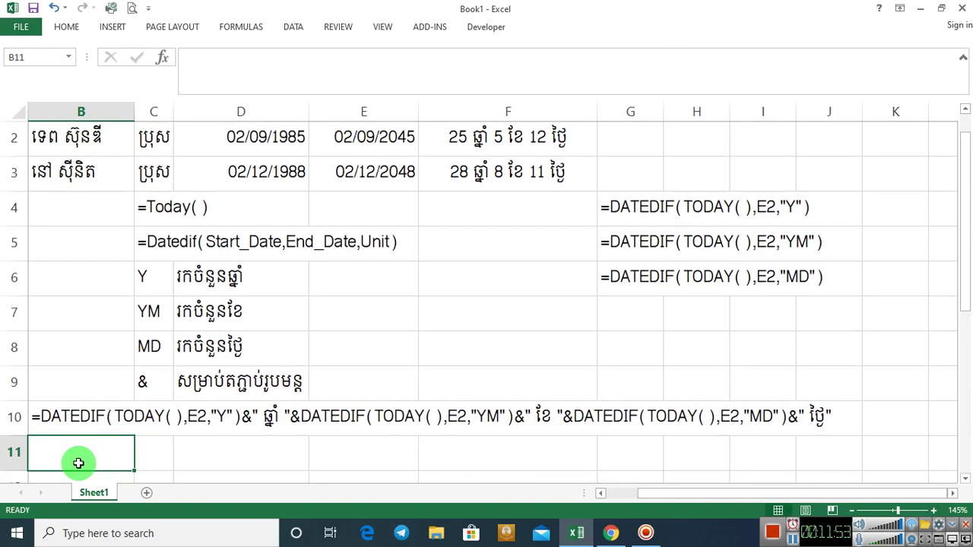
pyautogui.keyDown('ctrl'); pyautogui.scroll(-1, 86, 364); pyautogui.keyUp('ctrl')
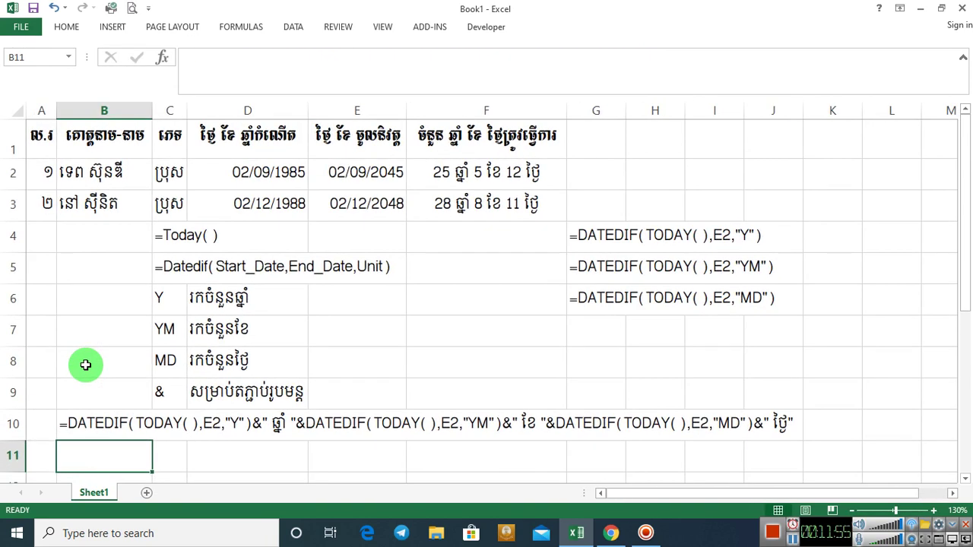